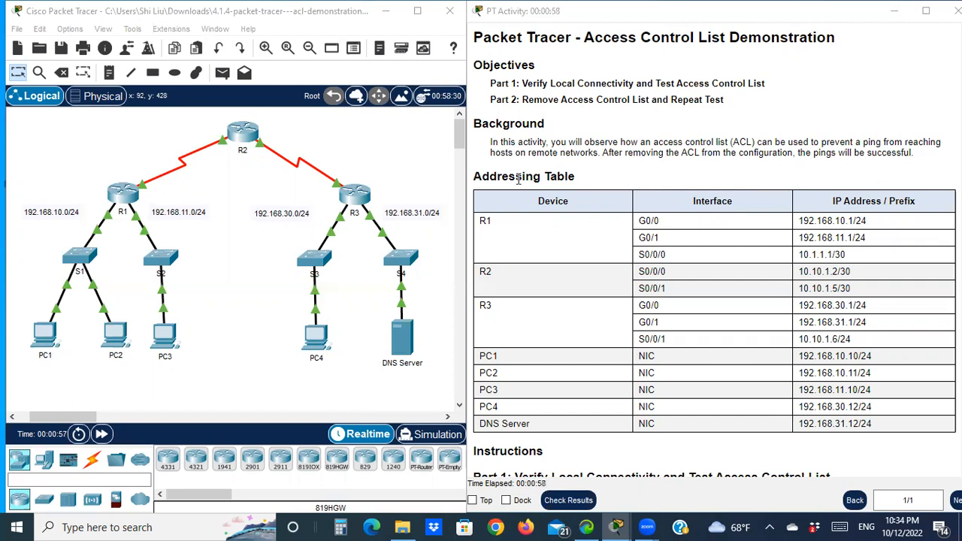
Review the activity instructions, open PC1's command prompt, and move its window off the instruction text.
scroll(619, 229, down, 3)
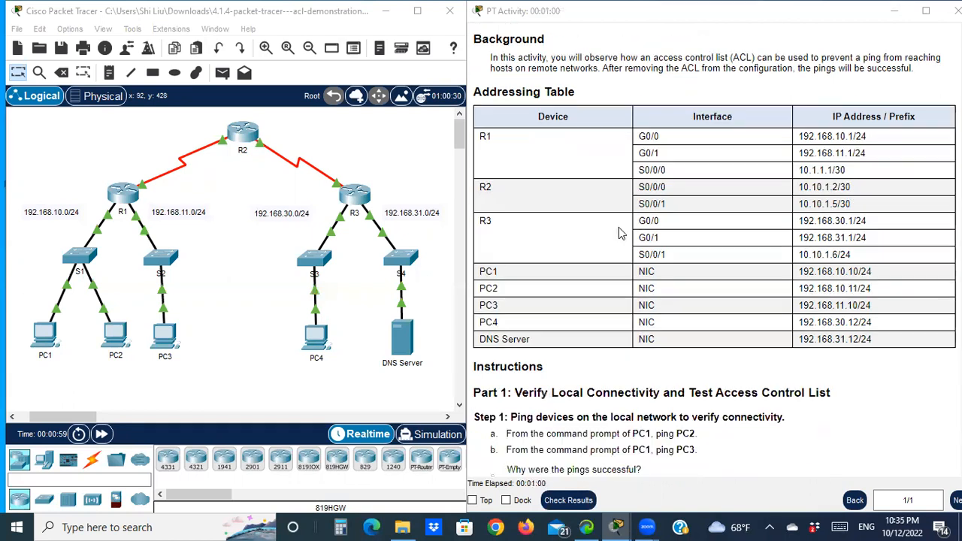
scroll(620, 236, down, 3)
scroll(616, 244, down, 2)
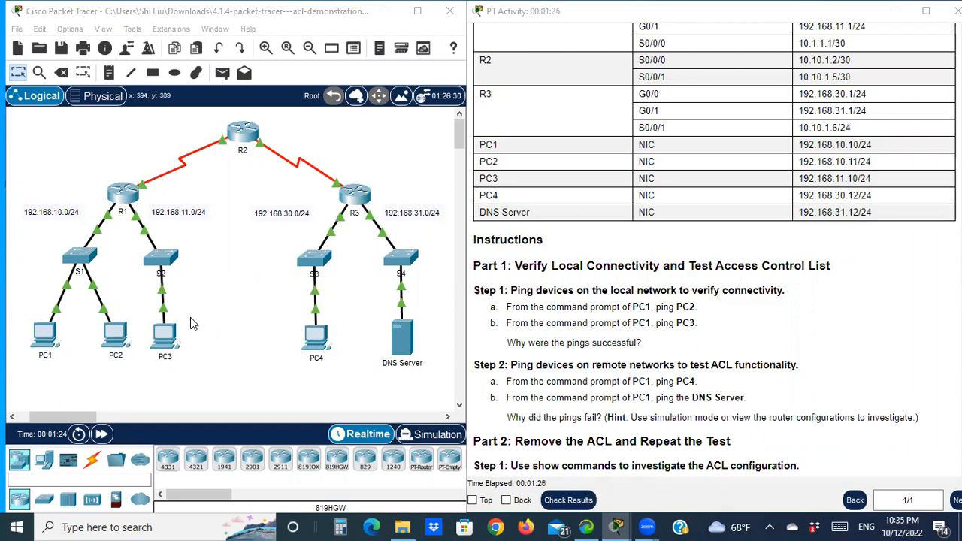
click(46, 336)
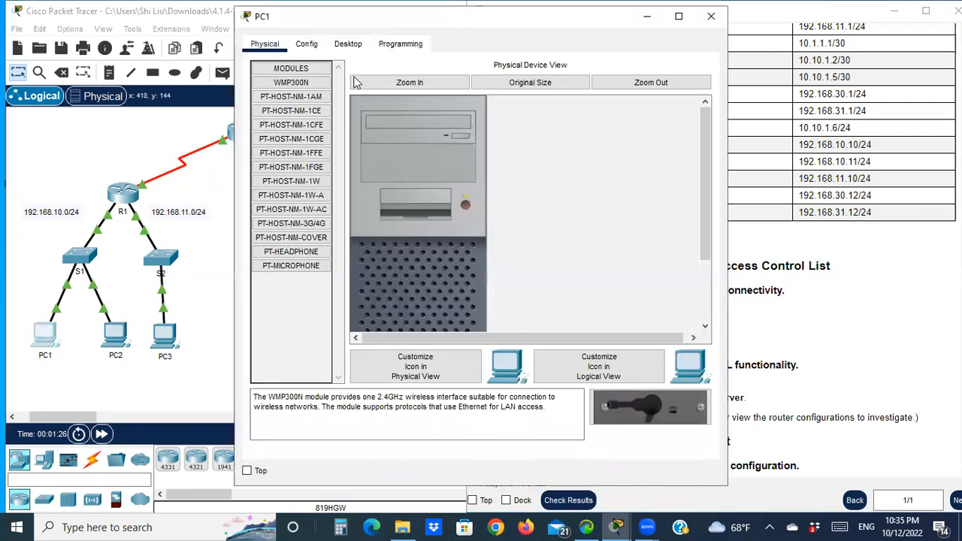
click(348, 43)
click(542, 75)
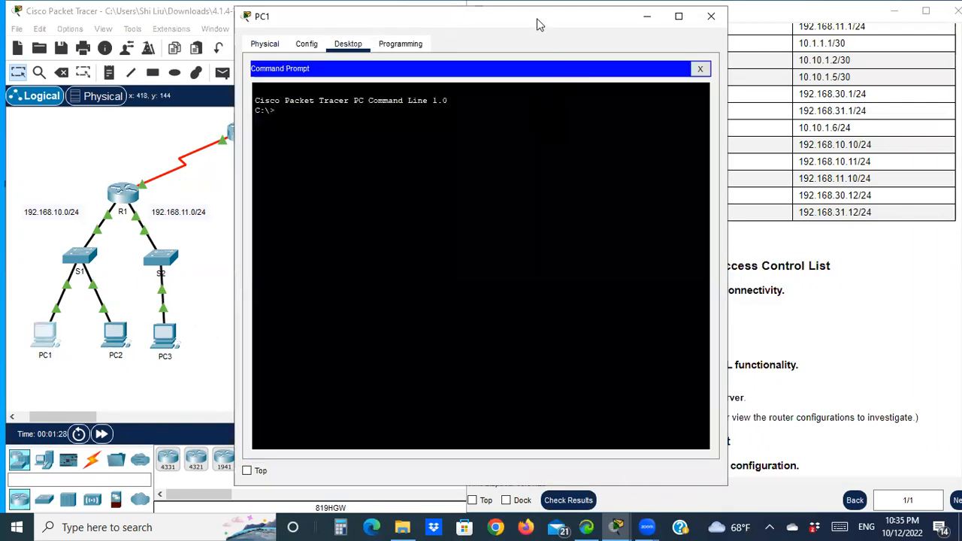
drag(531, 22, 309, 33)
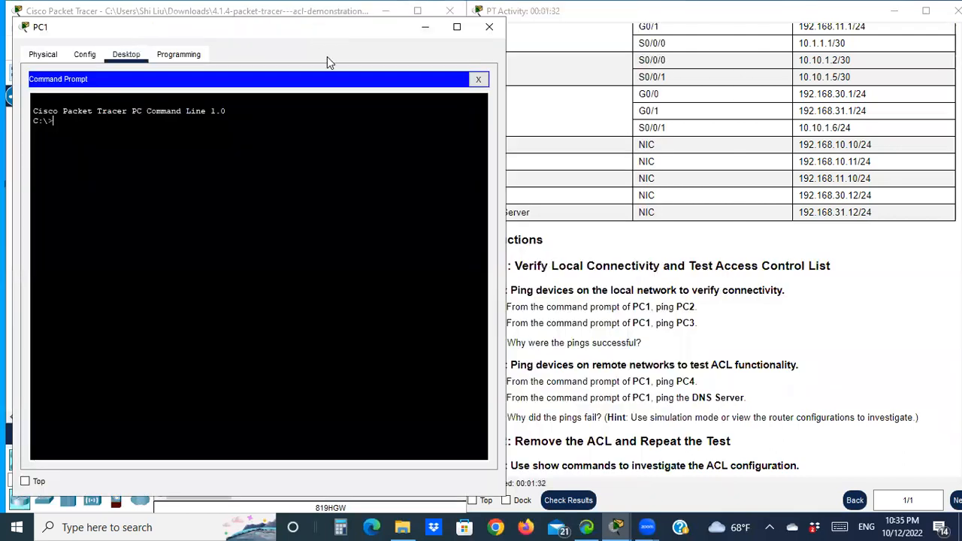
Ping PC2 at 192.168.10.11 from PC1's command prompt, copying the address from the addressing table.
click(689, 194)
drag(798, 161, 858, 162)
right_click(851, 161)
click(875, 171)
click(91, 131)
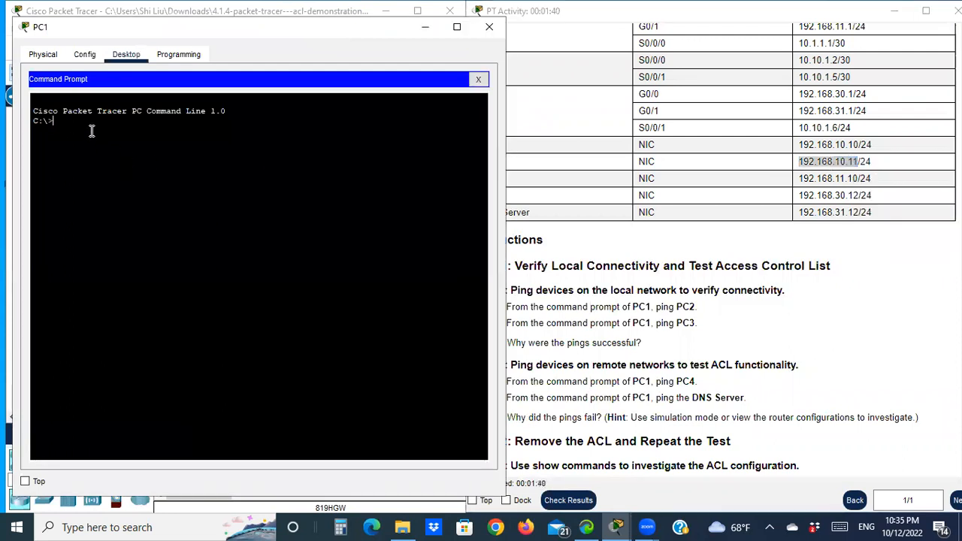
text(ping)
right_click(77, 130)
click(111, 152)
key(Return)
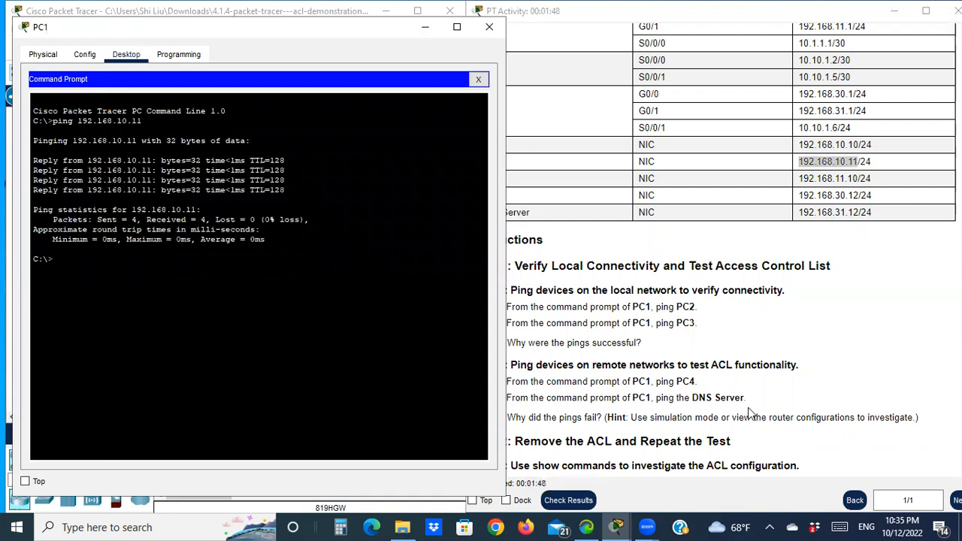
Ping PC3 at 192.168.11.10 from PC1, using the address copied from the addressing table.
click(883, 332)
drag(799, 179, 858, 179)
right_click(858, 179)
click(867, 193)
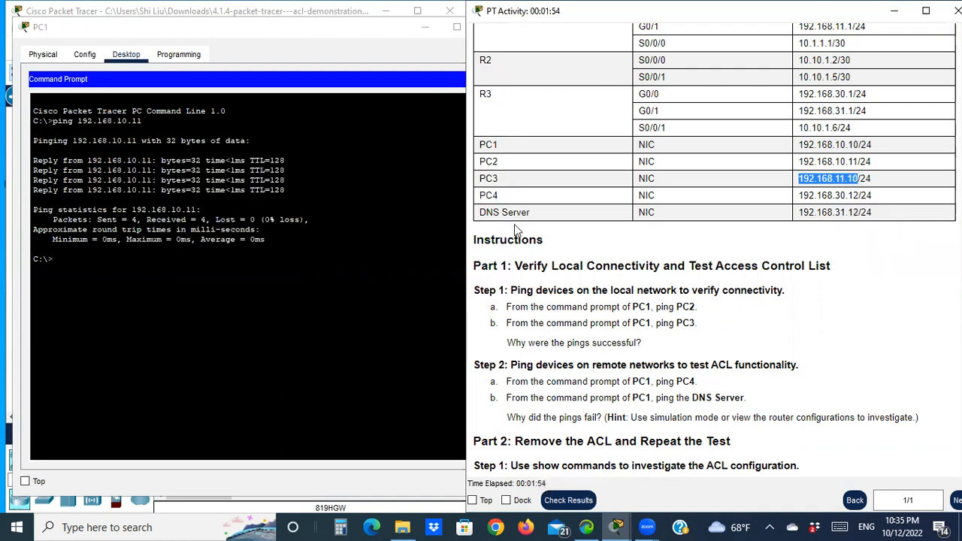
click(66, 265)
text(pin)
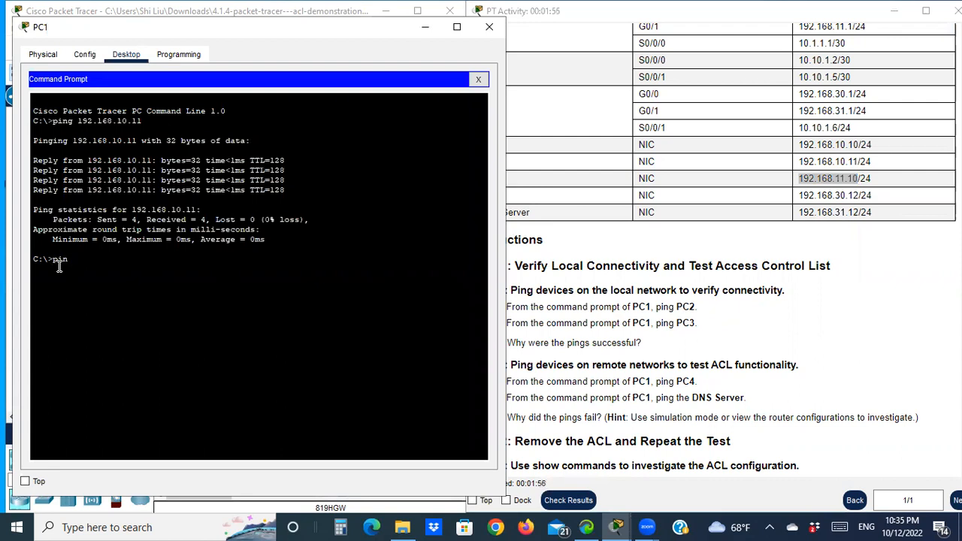
text(g)
right_click(58, 265)
click(94, 291)
key(Return)
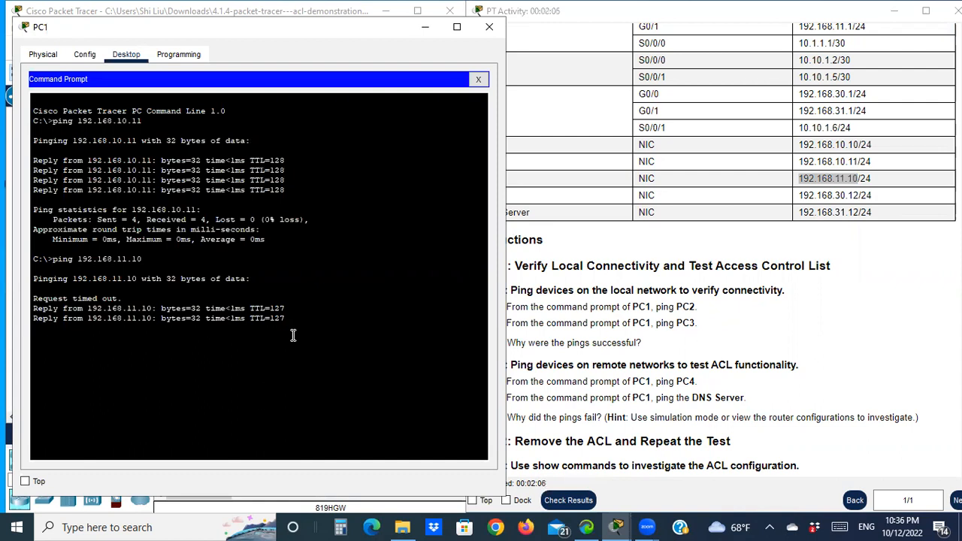
Repeat the ping to PC3 at 192.168.11.10 and minimize the PC1 window to show the topology.
key(Up)
key(Return)
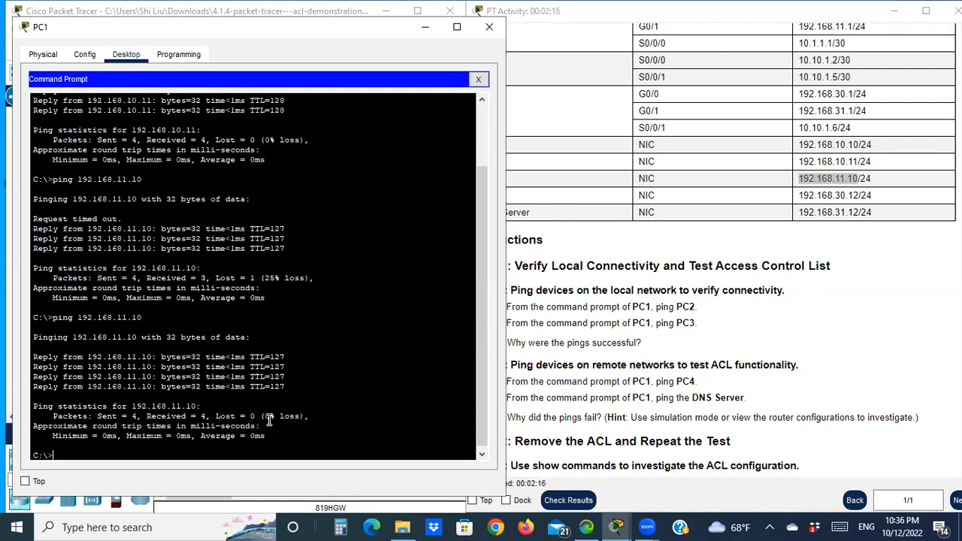
click(425, 28)
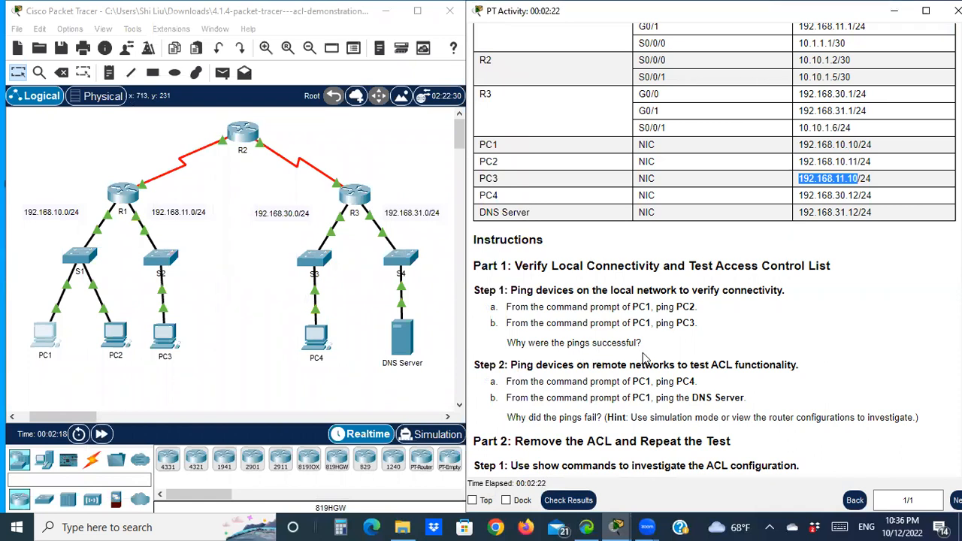
click(116, 388)
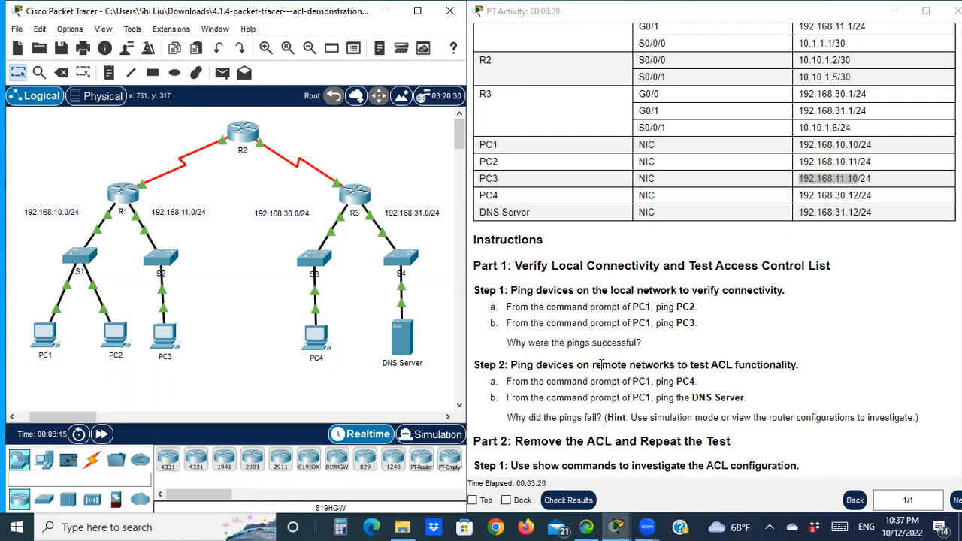
Reopen PC1's command prompt and ping PC4 at 192.168.30.12, copying the address from the addressing table.
scroll(581, 366, down, 2)
scroll(581, 365, down, 1)
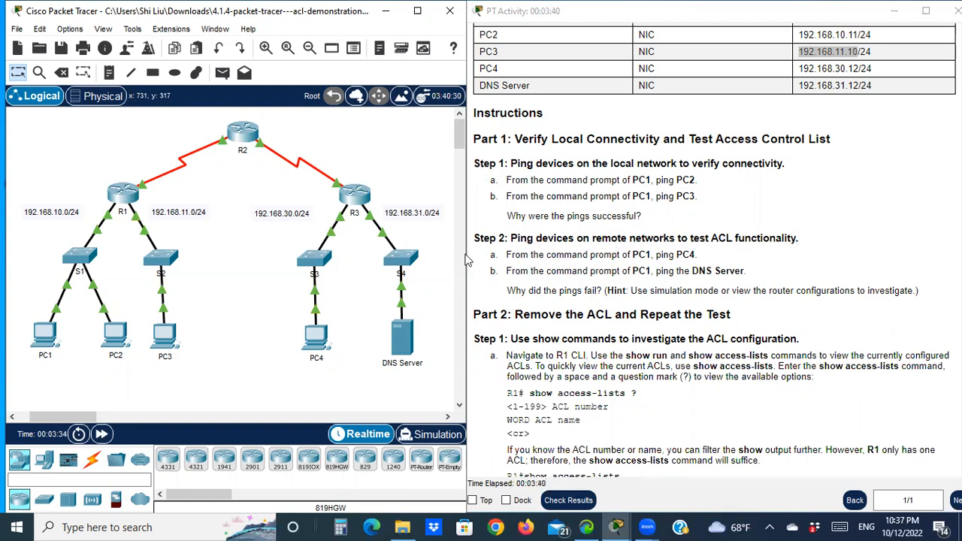
click(38, 343)
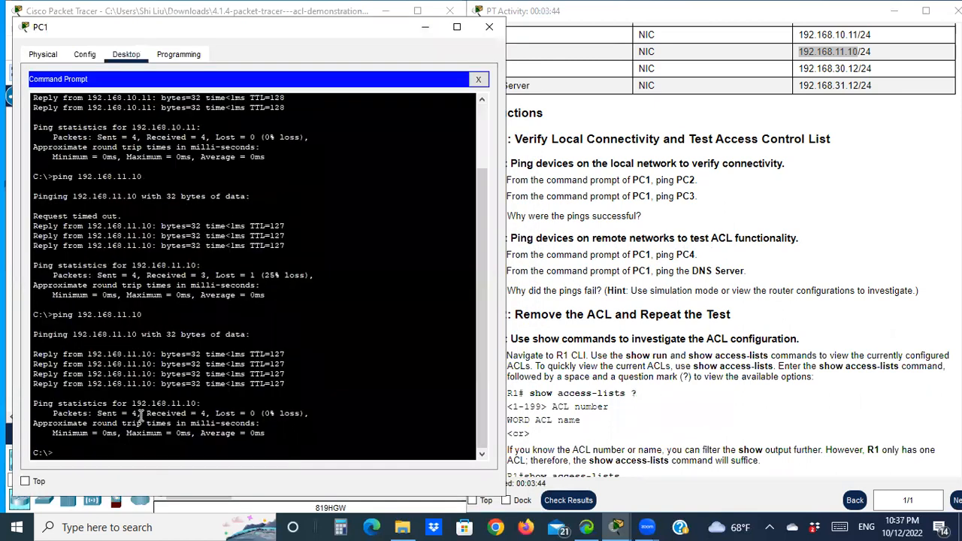
scroll(735, 238, up, 2)
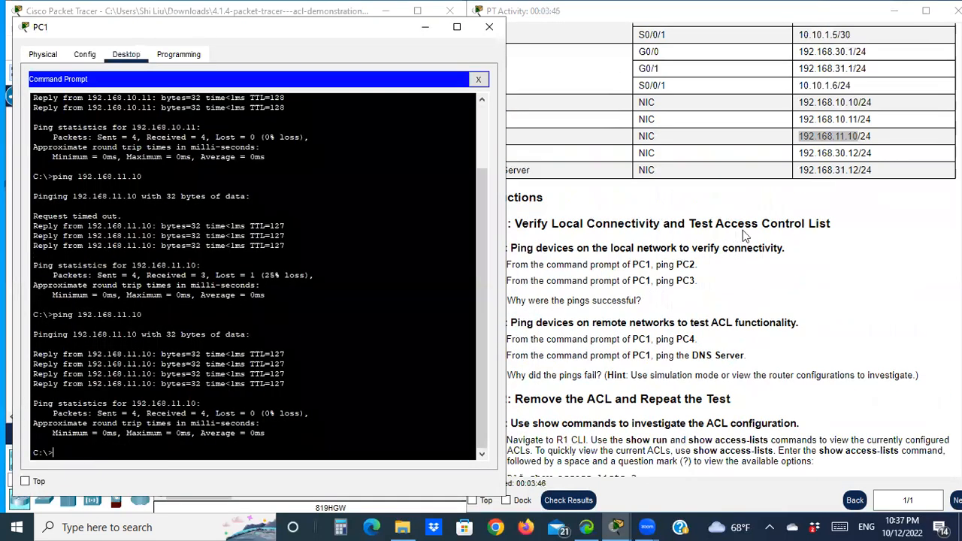
click(818, 166)
drag(801, 153, 856, 165)
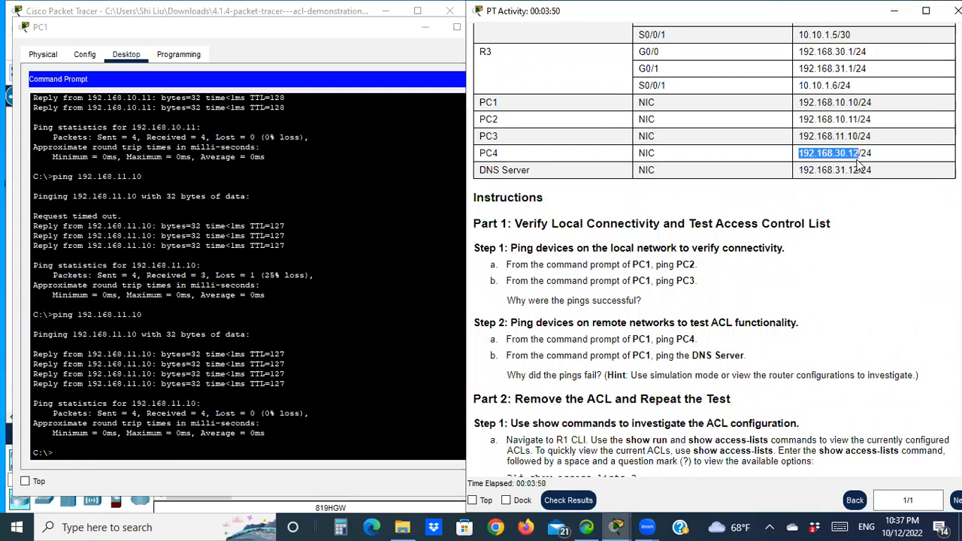
right_click(847, 148)
click(884, 160)
click(95, 455)
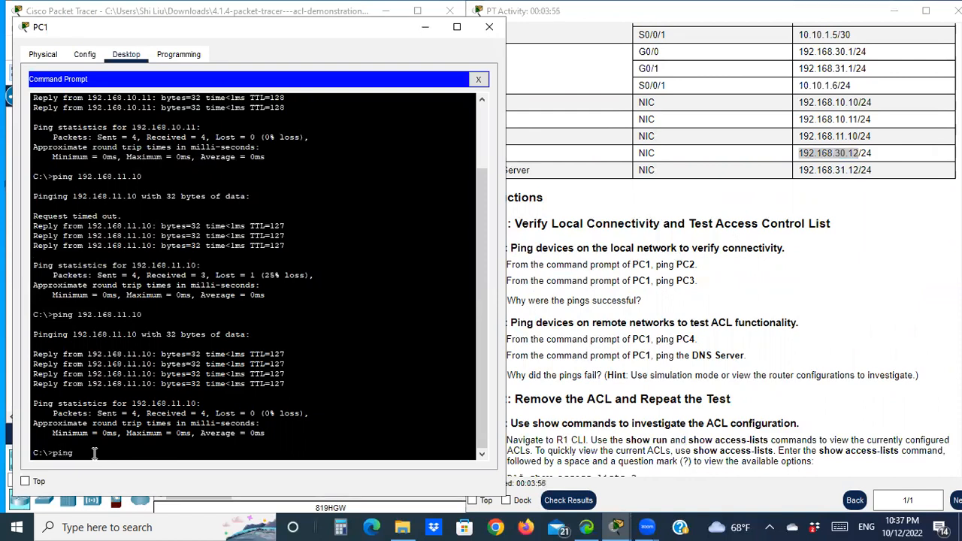
right_click(95, 453)
text(ping)
click(127, 480)
key(Return)
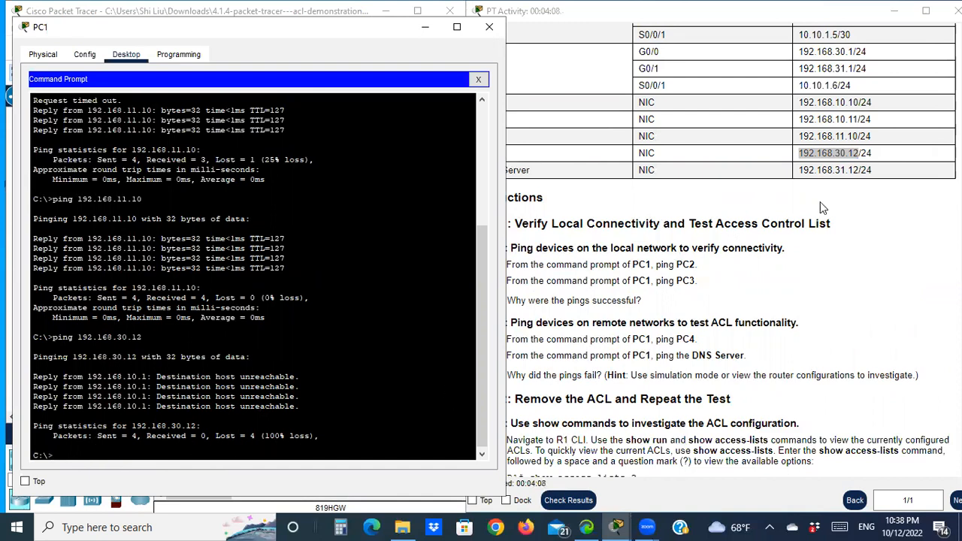
Ping the DNS Server at 192.168.31.12 from PC1 using the copied table address, and minimize the PC1 window.
click(800, 171)
drag(800, 170, 858, 172)
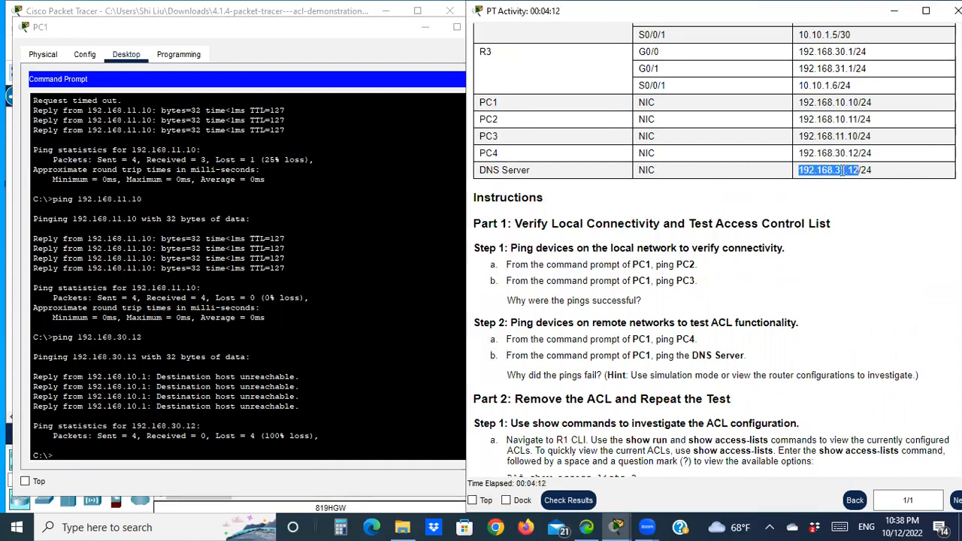
right_click(841, 171)
click(873, 183)
click(131, 454)
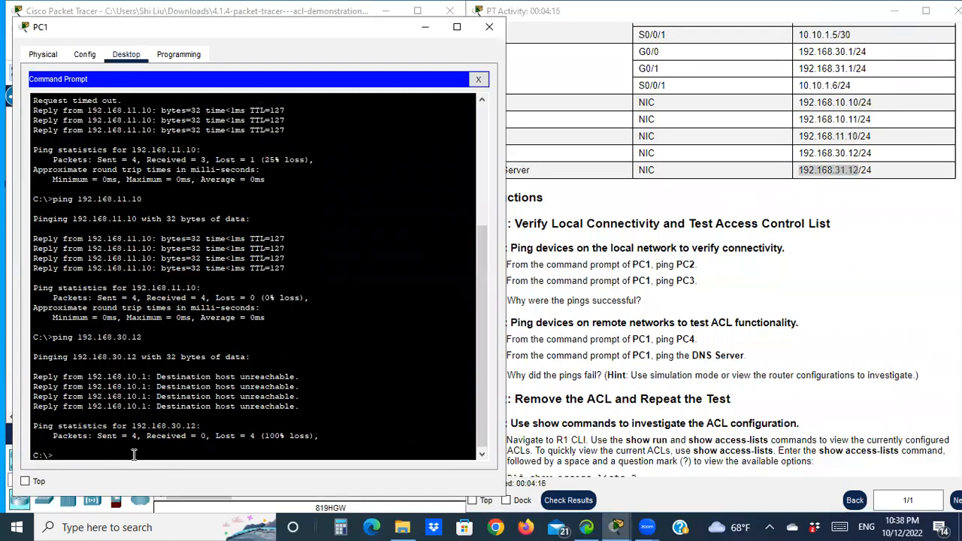
text(ping)
right_click(134, 453)
click(161, 477)
key(Return)
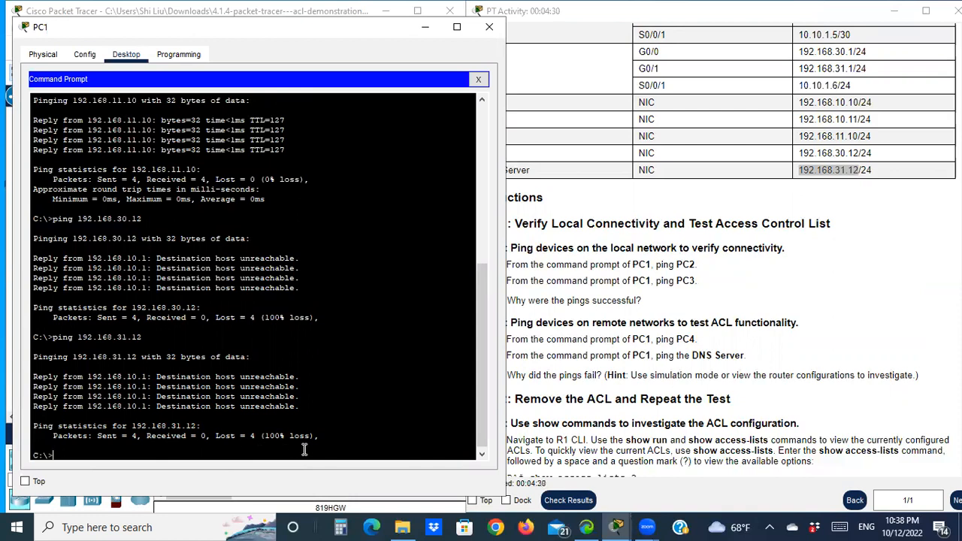
click(423, 27)
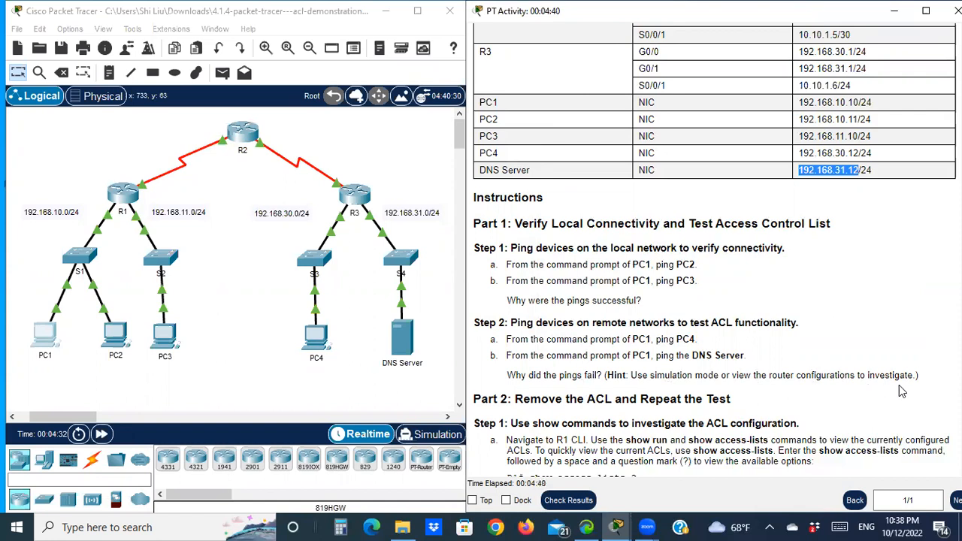
Switch to Simulation mode, limit the visible events to ICMP only, and close the simulation panel.
click(434, 442)
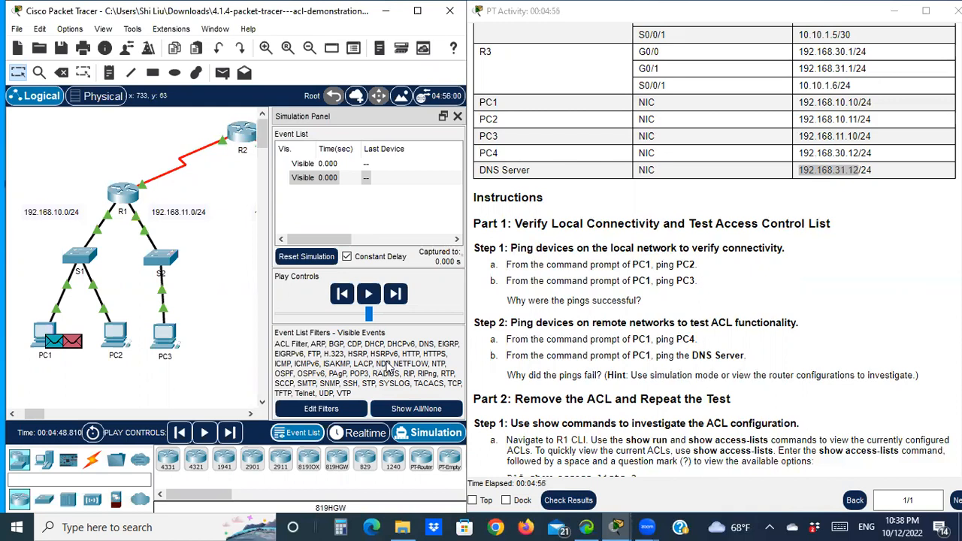
click(414, 410)
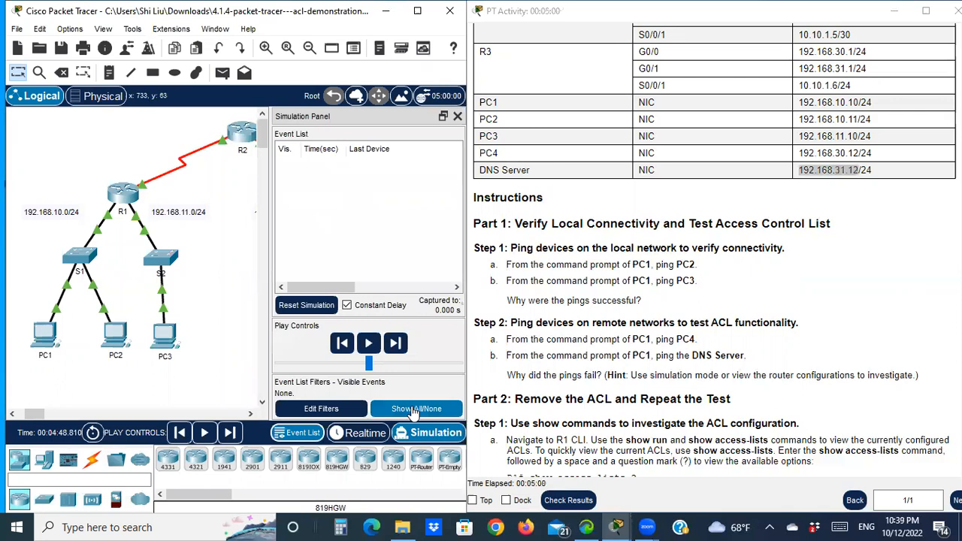
click(414, 410)
click(414, 410)
click(323, 409)
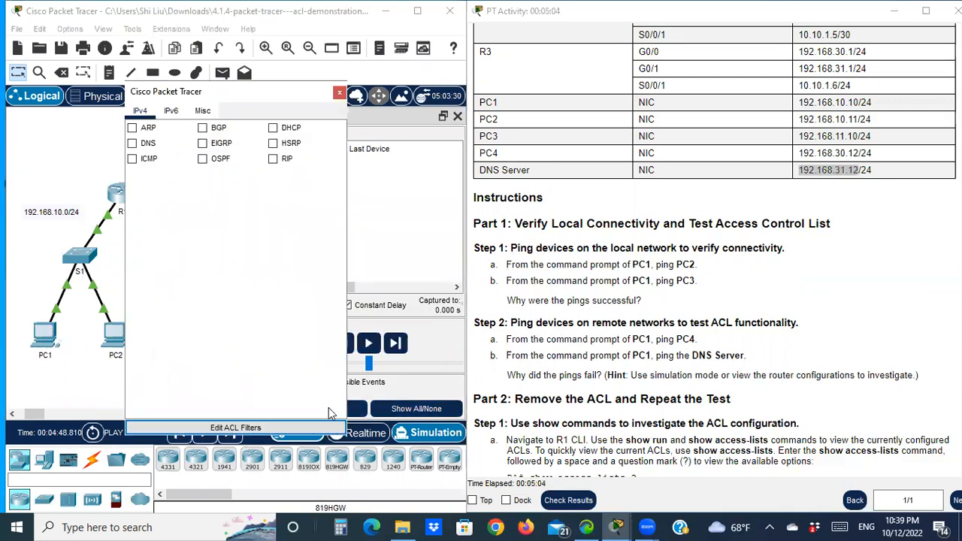
click(132, 161)
click(338, 92)
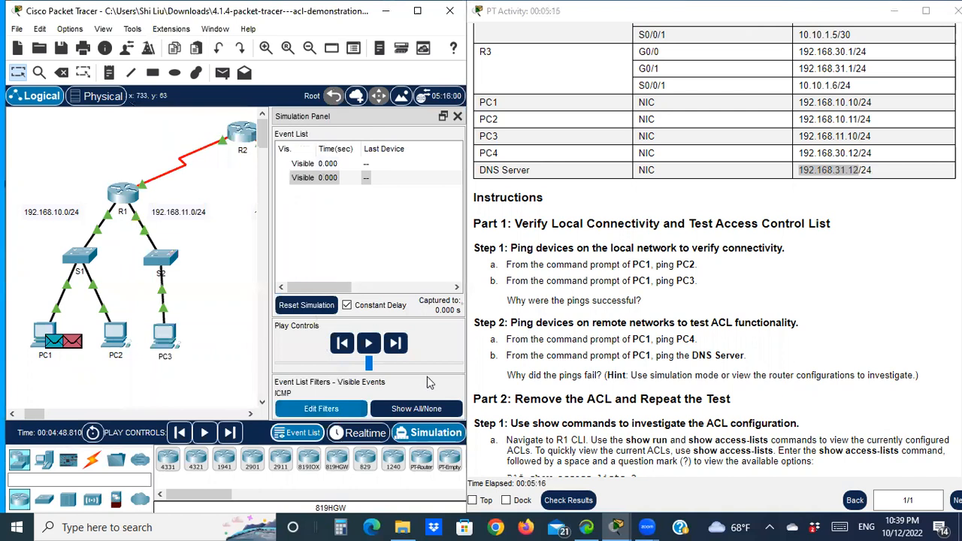
click(457, 117)
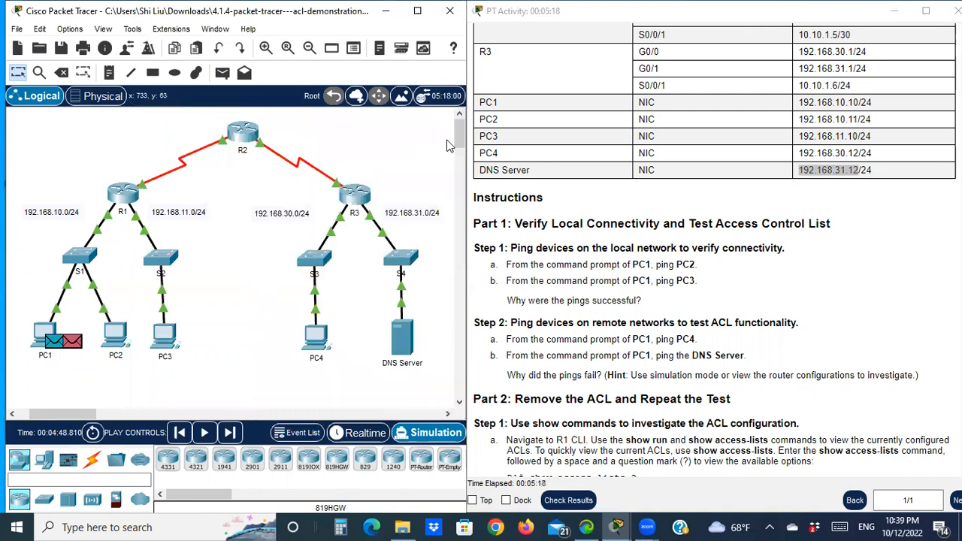
Ping 192.168.30.12 again from PC1's command prompt and move its window beside the topology.
click(43, 334)
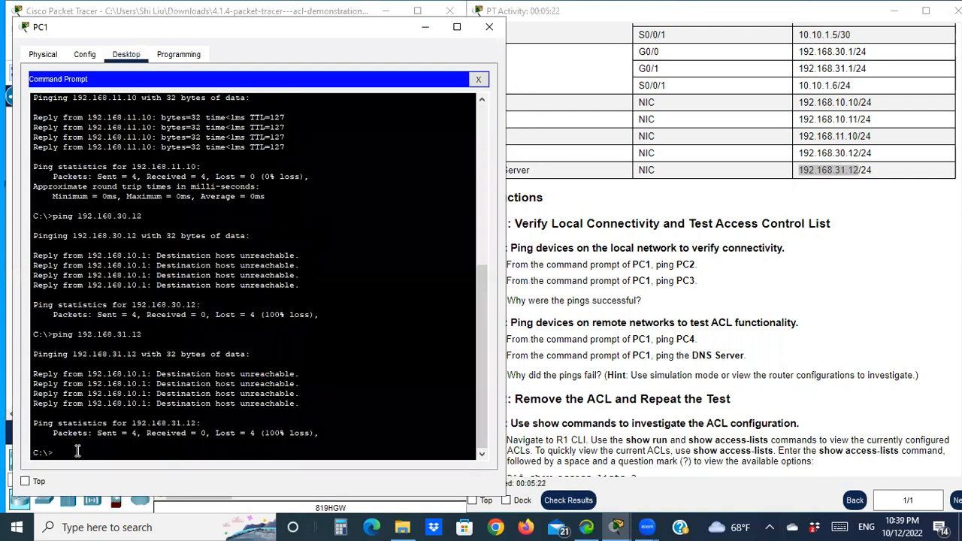
key(Up)
key(Return)
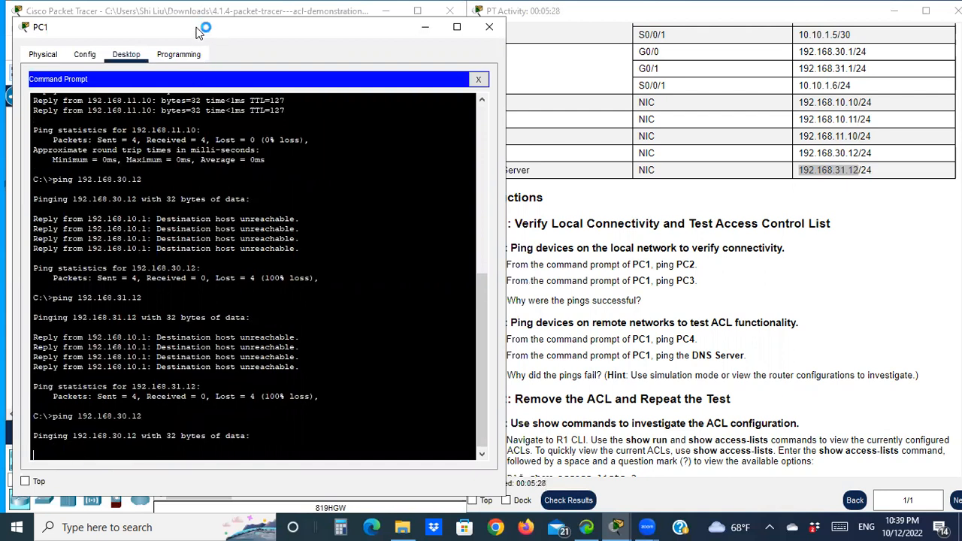
drag(199, 32, 656, 34)
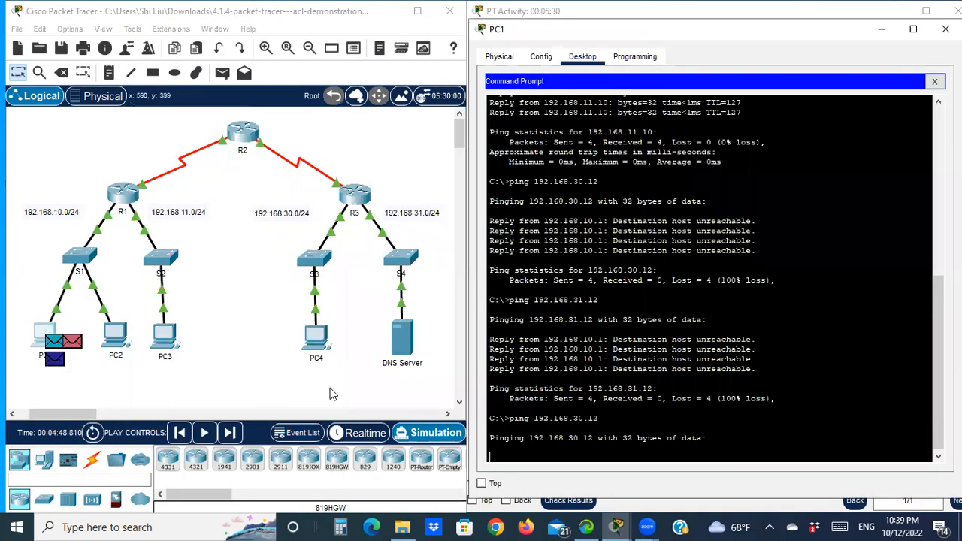
Advance the simulation three events to follow the ICMP packets from PC1 through S1 to R1.
click(229, 436)
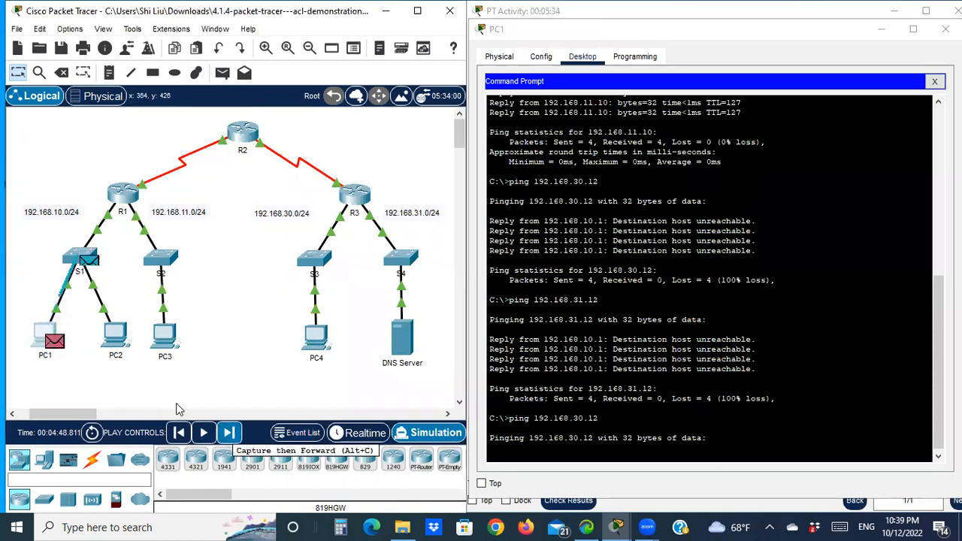
click(229, 434)
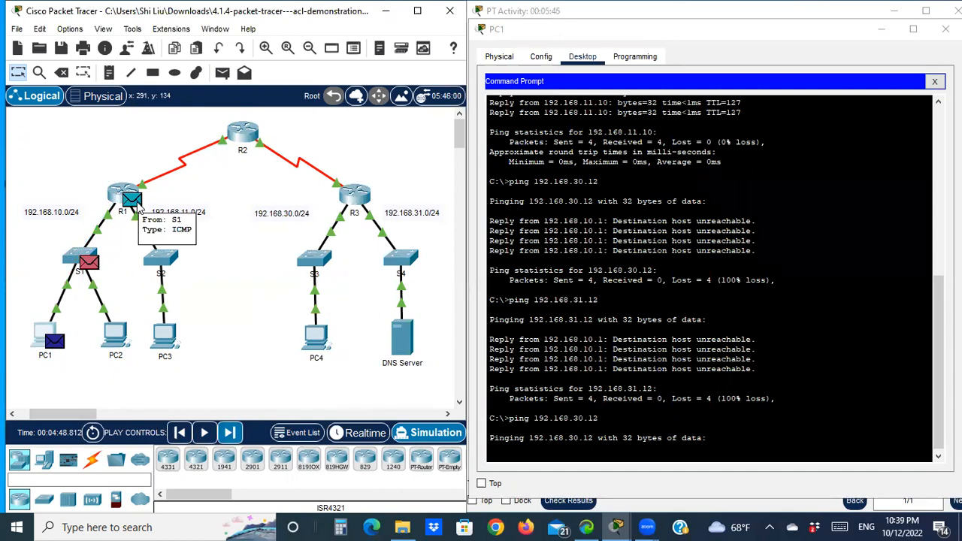
click(230, 433)
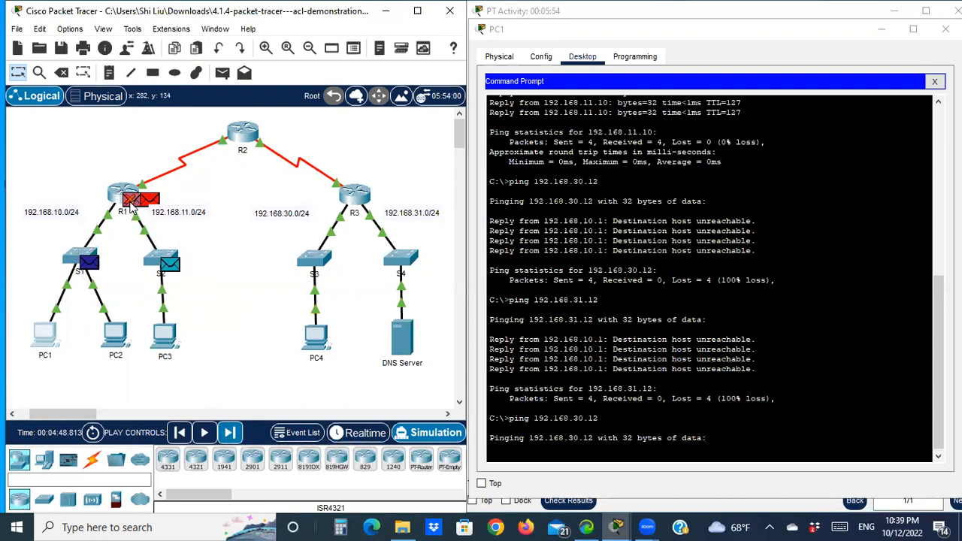
mouse_move(131, 209)
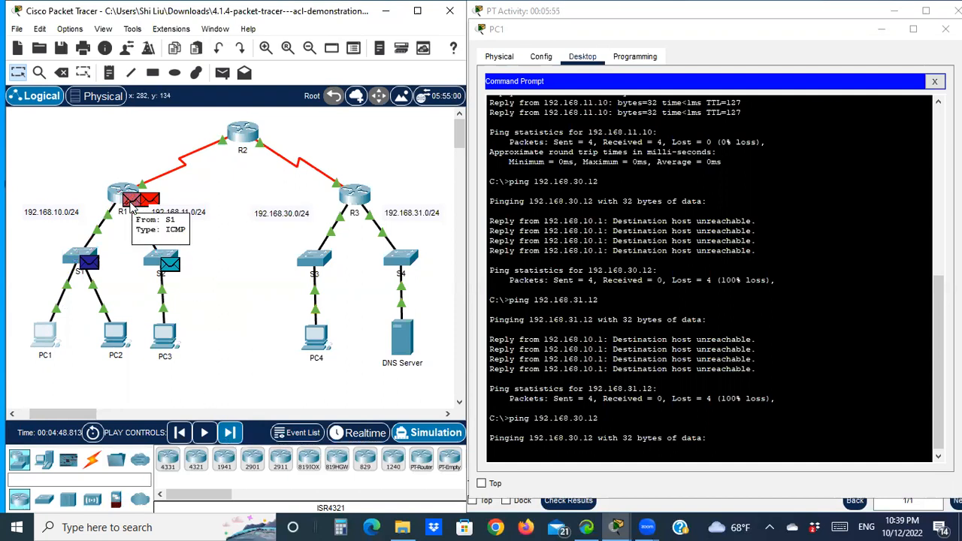
Advance the simulation three more events to follow R1's first ICMP reply back to PC1, and highlight the reply text in the command prompt.
click(231, 434)
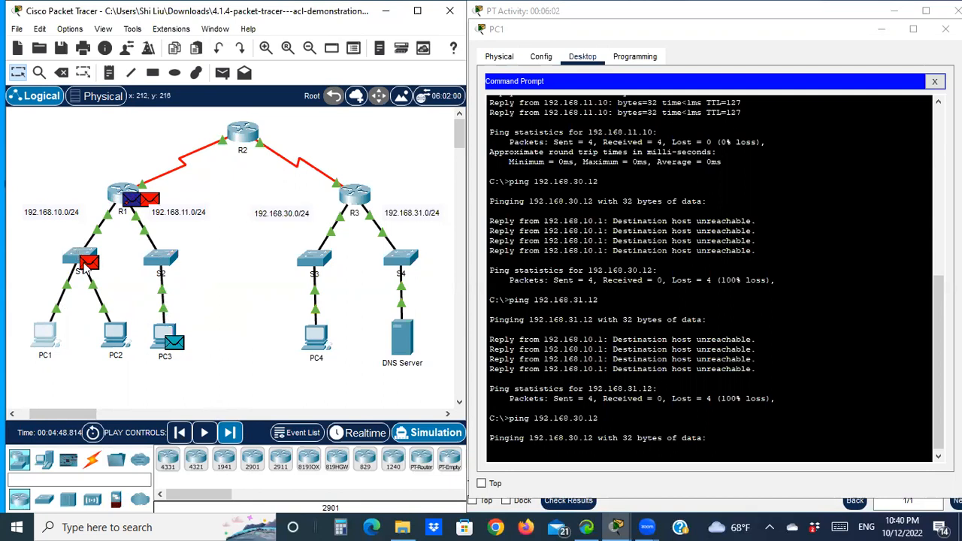
click(230, 433)
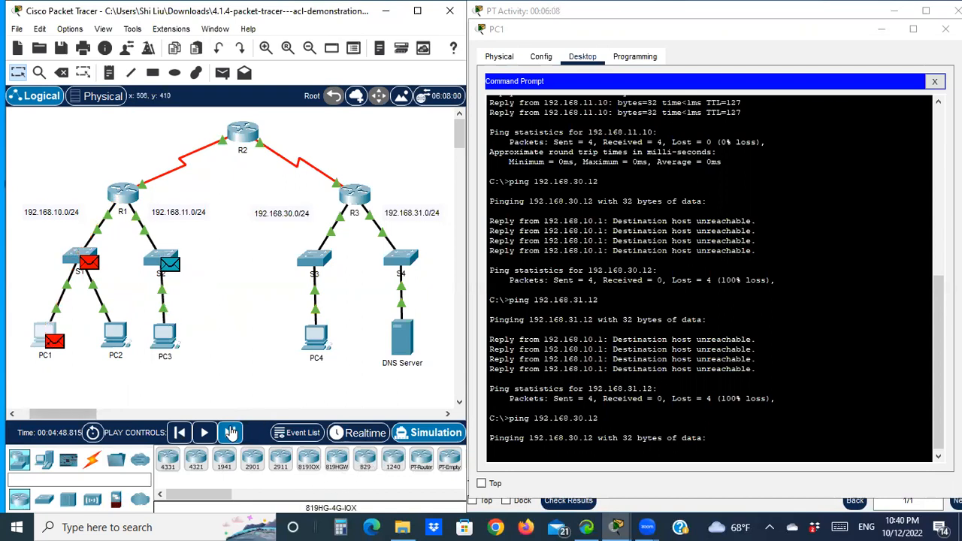
click(230, 433)
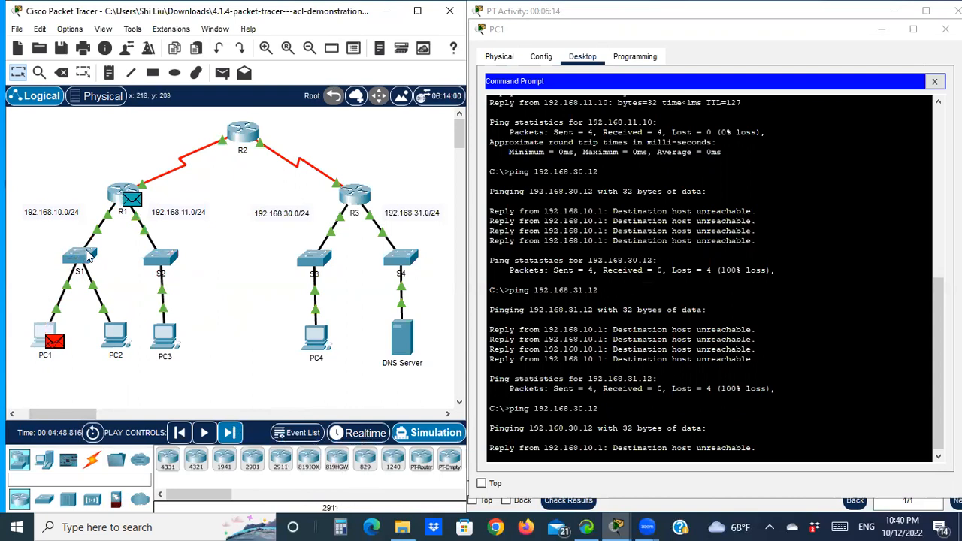
mouse_move(87, 256)
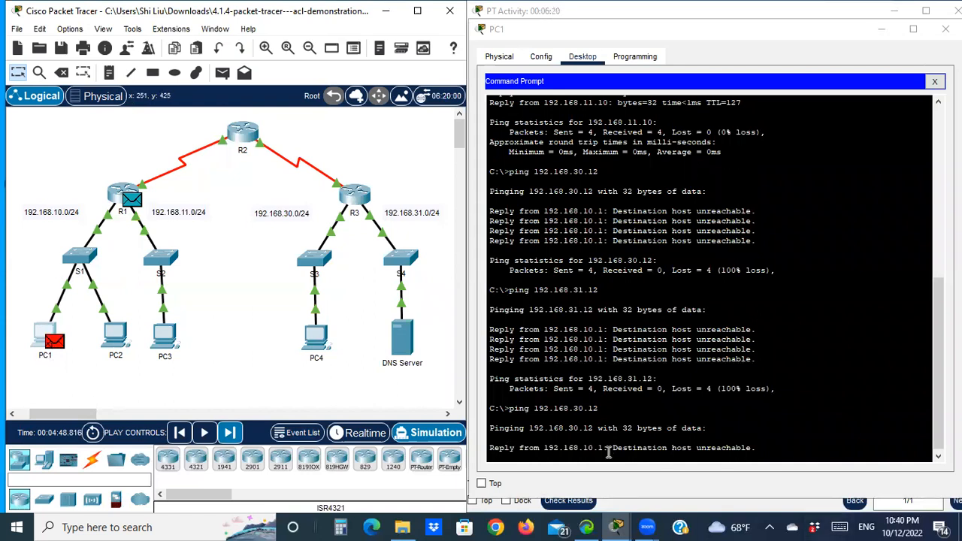
drag(610, 448, 685, 459)
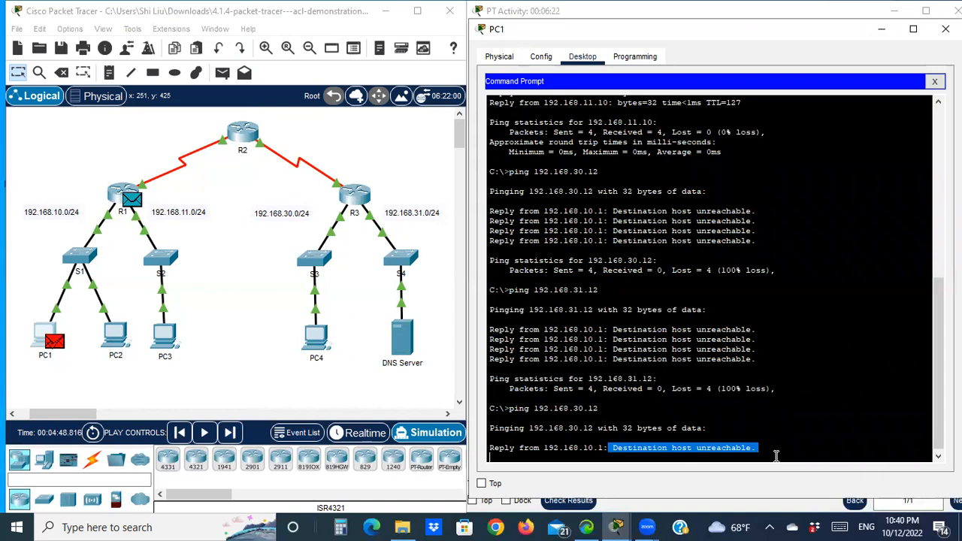
click(784, 441)
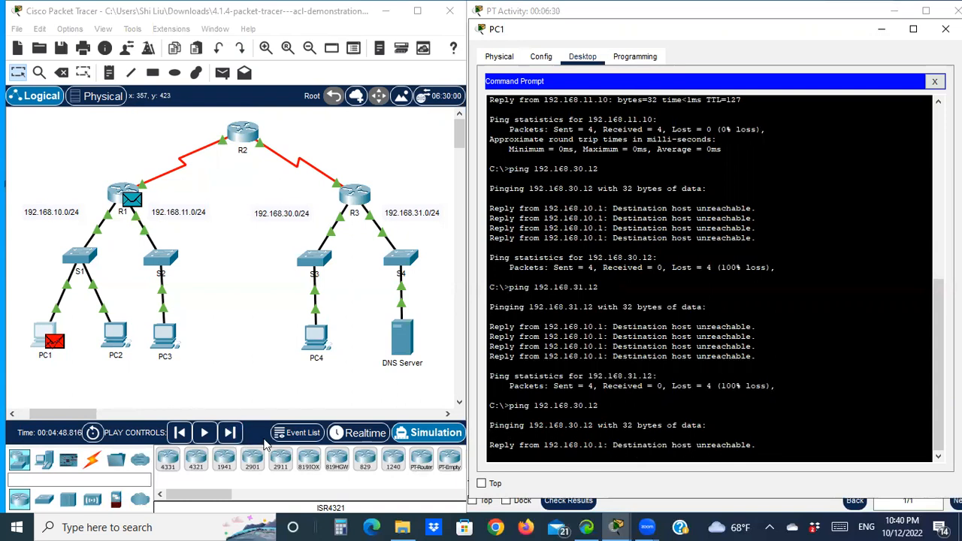
Step the simulation through PC1's second and third echo requests to R1 and the replies returning to PC1.
click(231, 433)
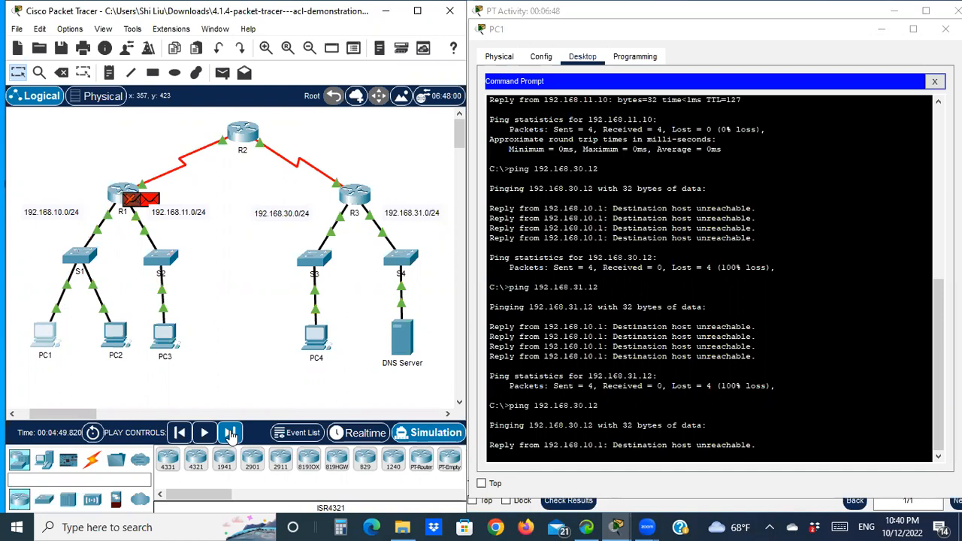
click(232, 435)
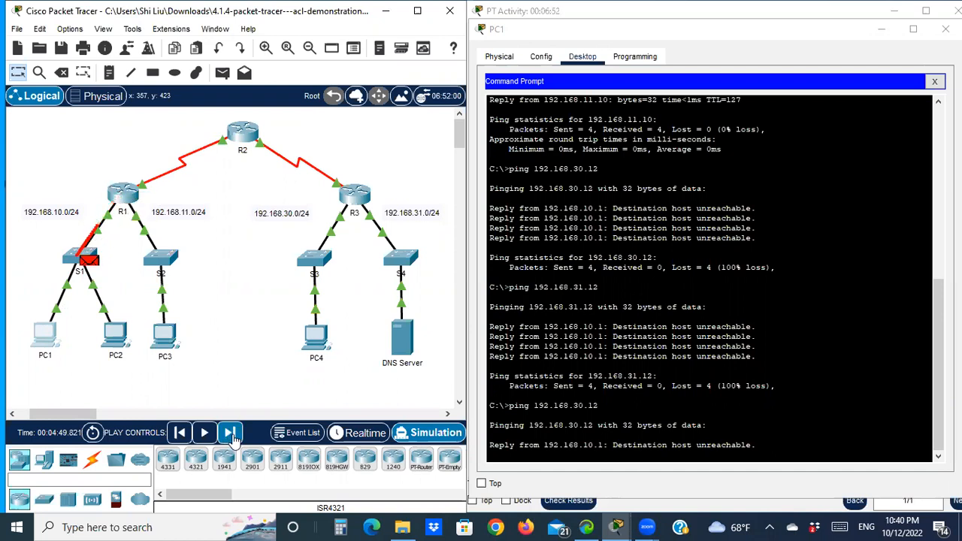
click(232, 436)
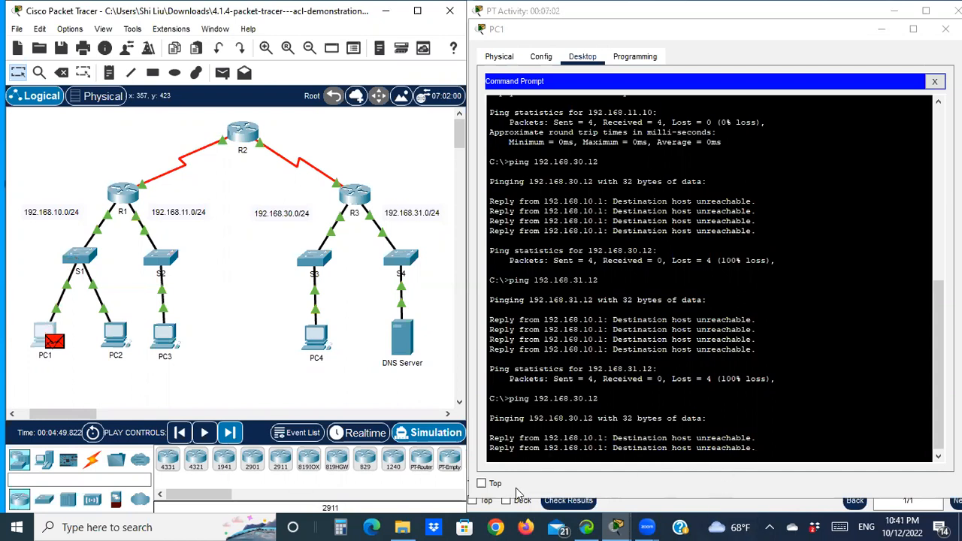
click(229, 433)
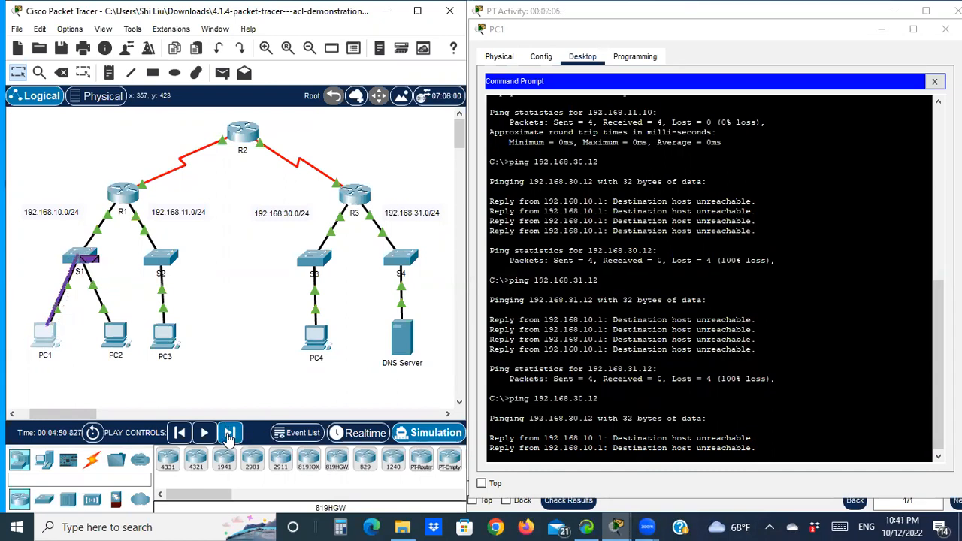
click(229, 433)
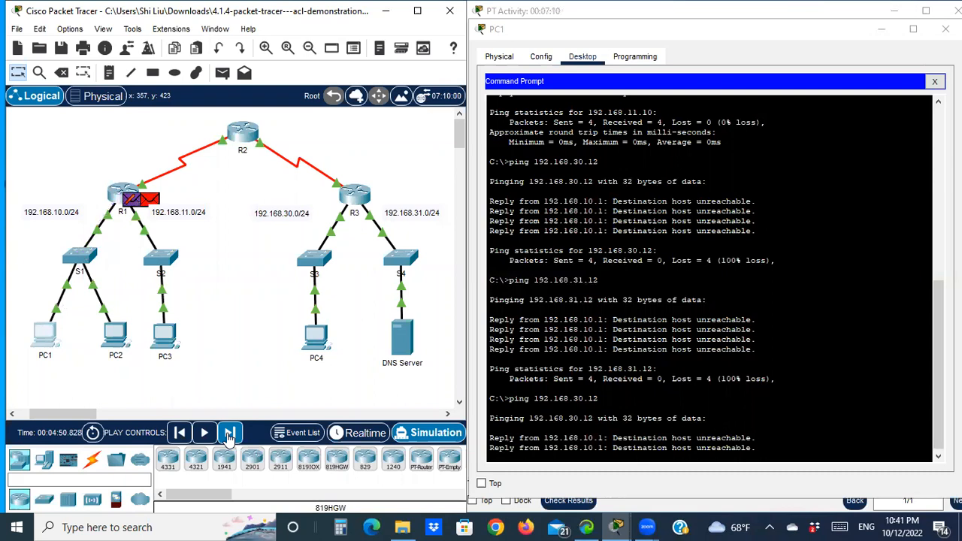
click(230, 433)
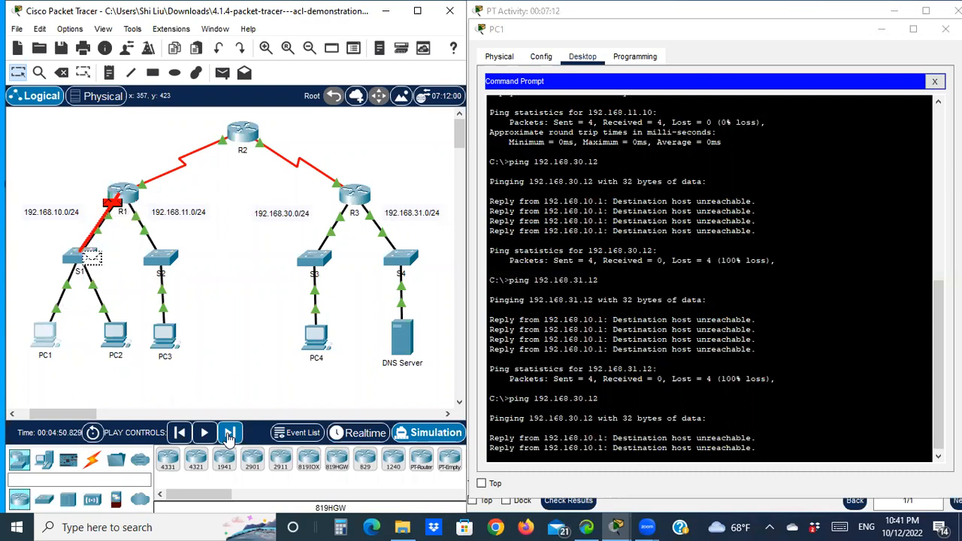
click(229, 433)
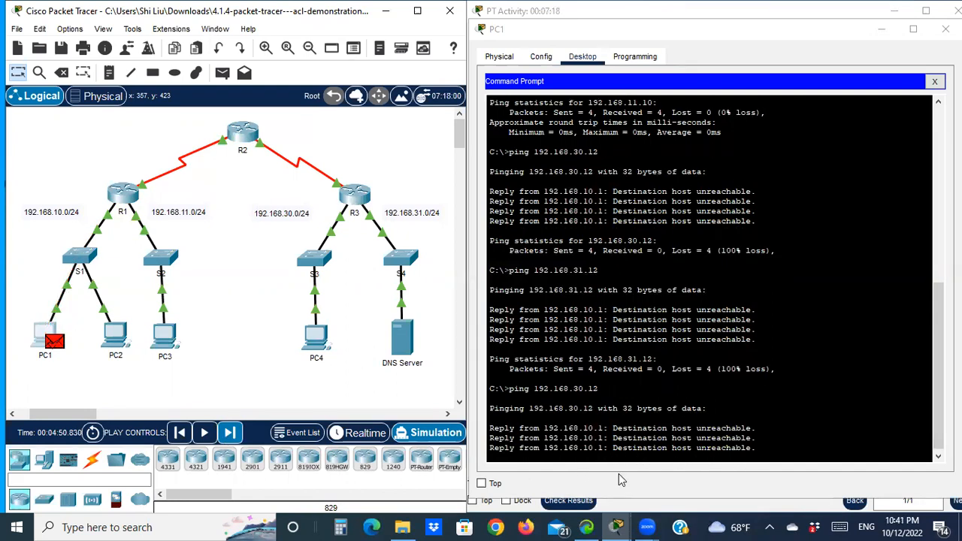
Step the simulation through PC1's fourth echo request until R1's reply returns and the ping finishes.
click(227, 436)
click(227, 434)
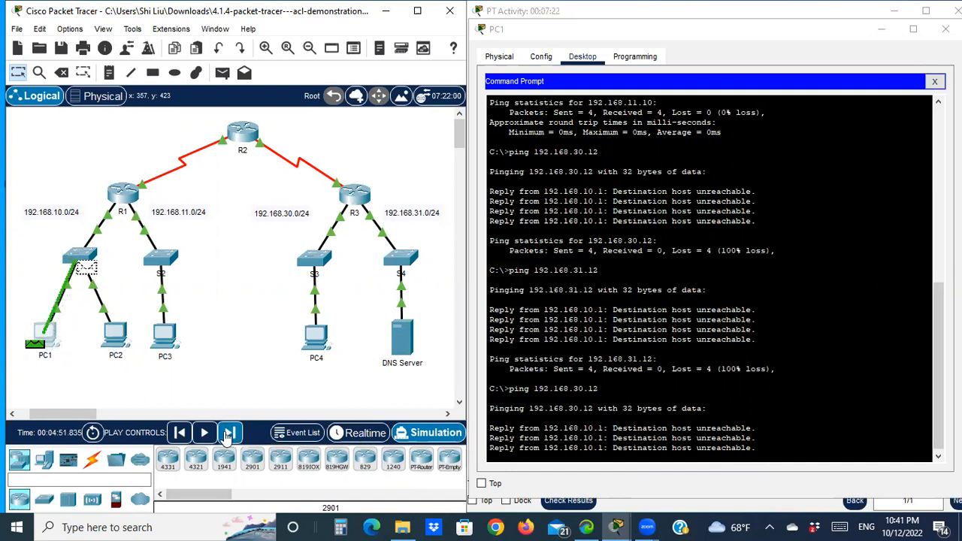
click(228, 434)
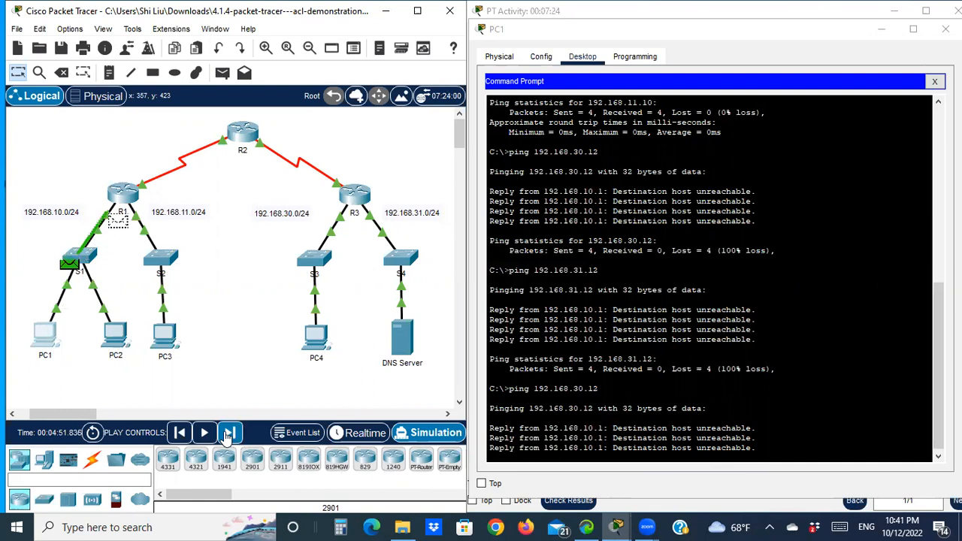
click(228, 434)
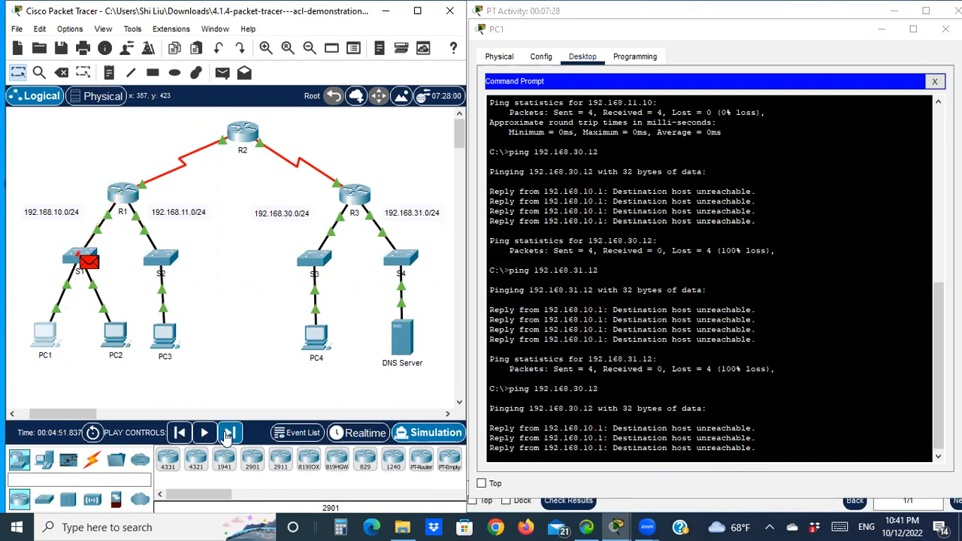
click(228, 434)
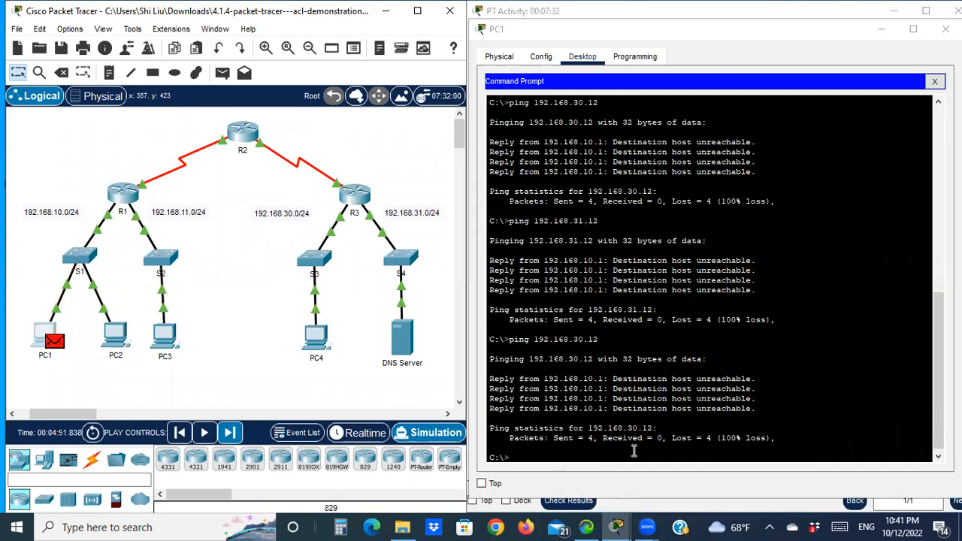
Highlight the sent, received and lost packet statistics of the latest 192.168.30.12 ping in PC1's command prompt.
click(555, 442)
key(shift+End)
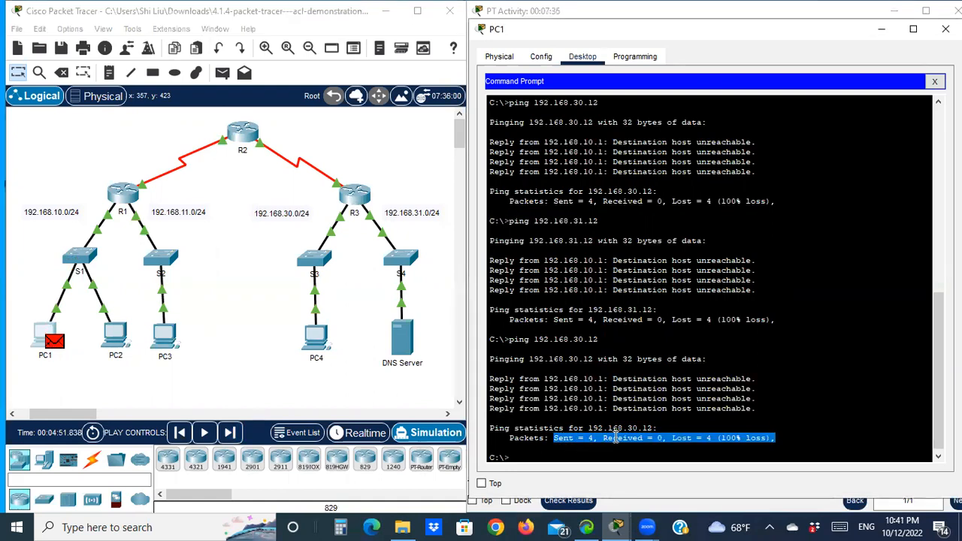
click(615, 438)
drag(673, 438, 682, 438)
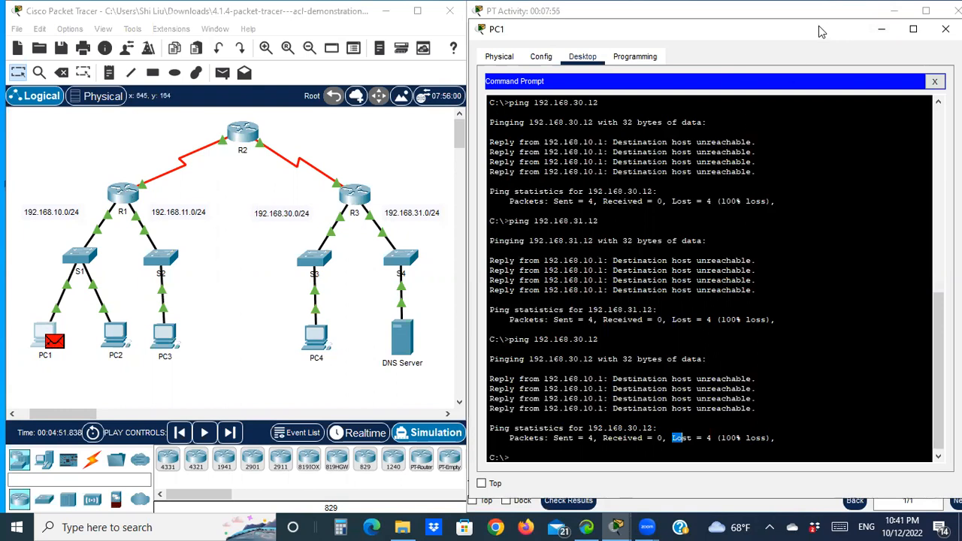
Move PC1's window out of the way and review the activity instructions on the failed pings and the ACL show commands.
drag(824, 31, 820, 34)
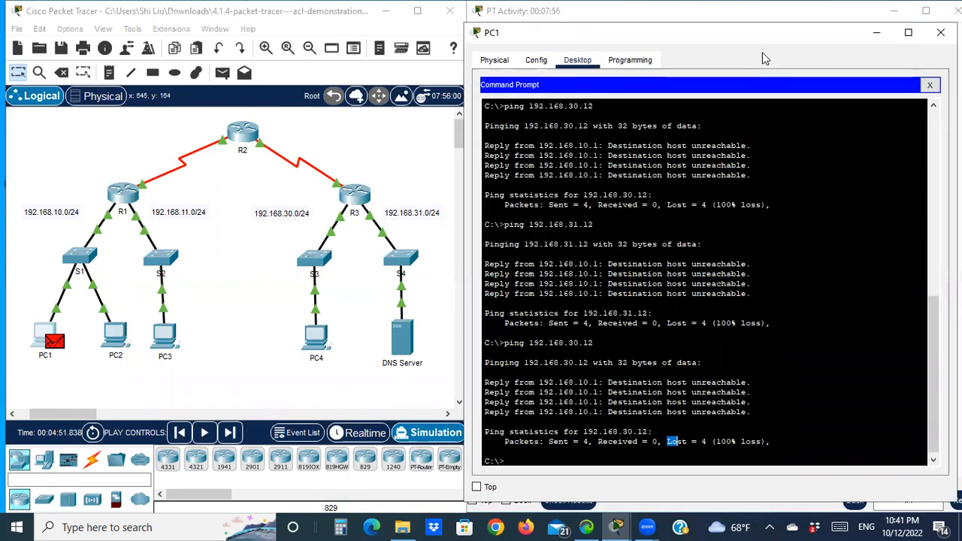
drag(761, 52, 639, 64)
click(748, 46)
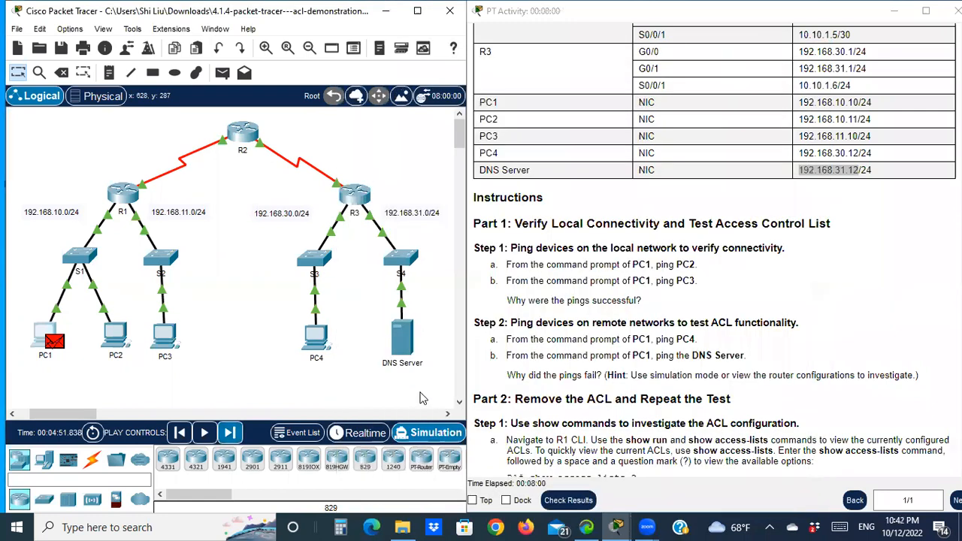
scroll(654, 334, down, 2)
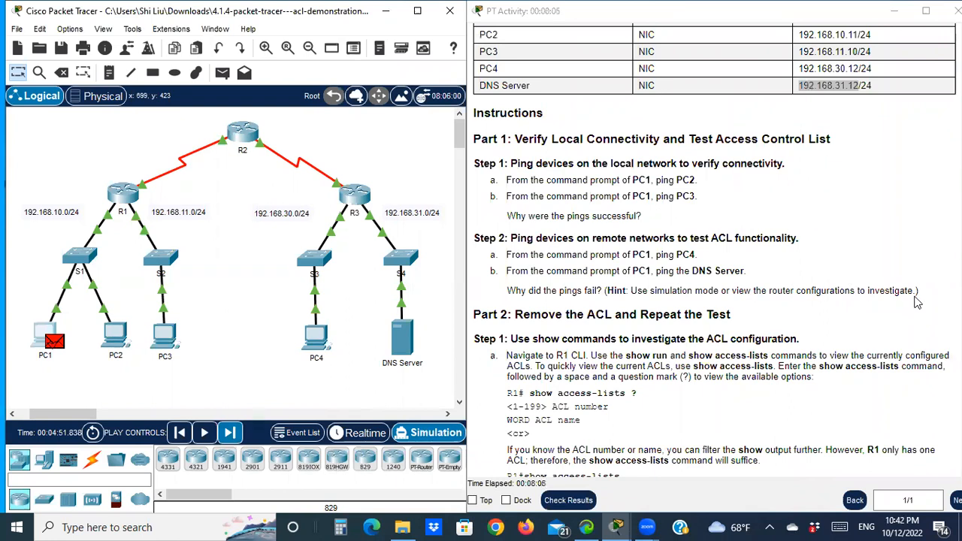
scroll(144, 190, up, 1)
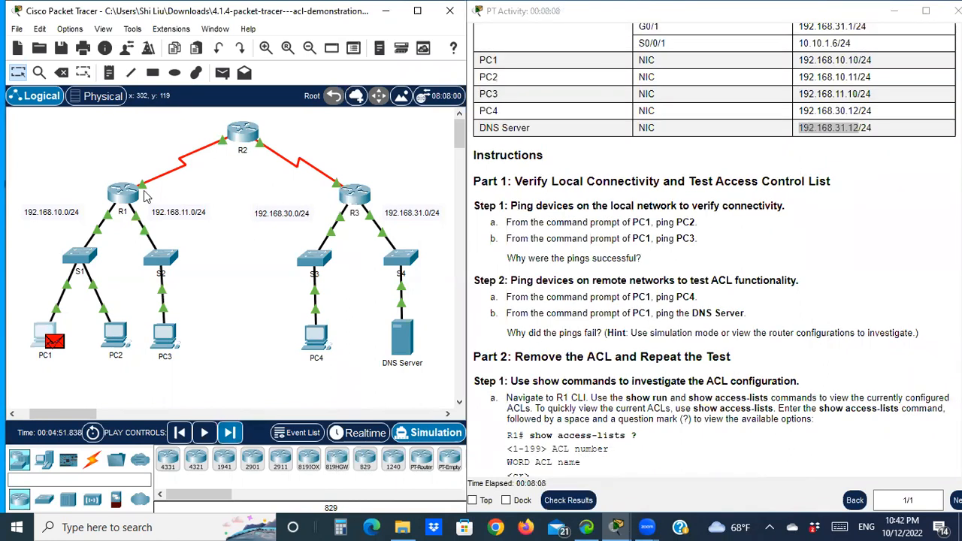
Open R1's command line, enter privileged EXEC mode with en, and display the routing table with show ip route.
click(127, 192)
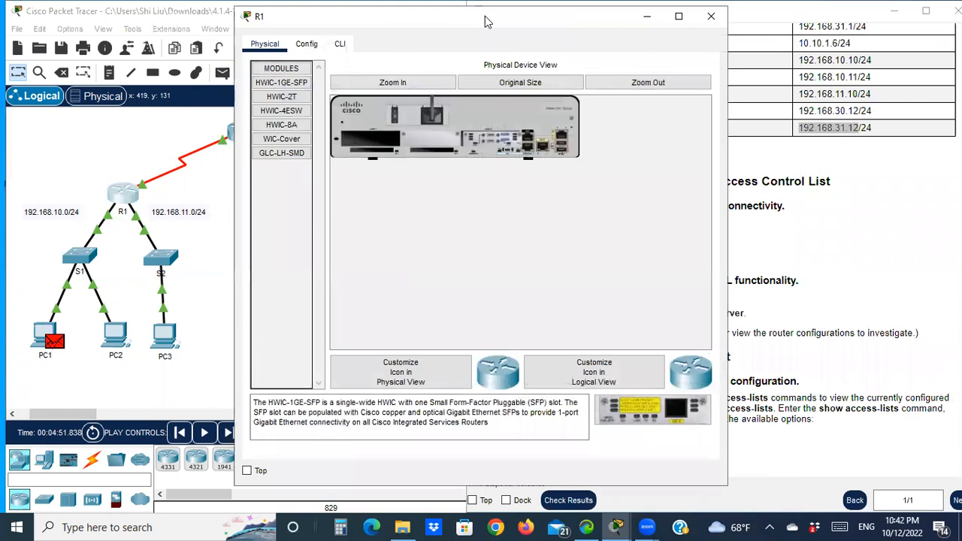
click(340, 44)
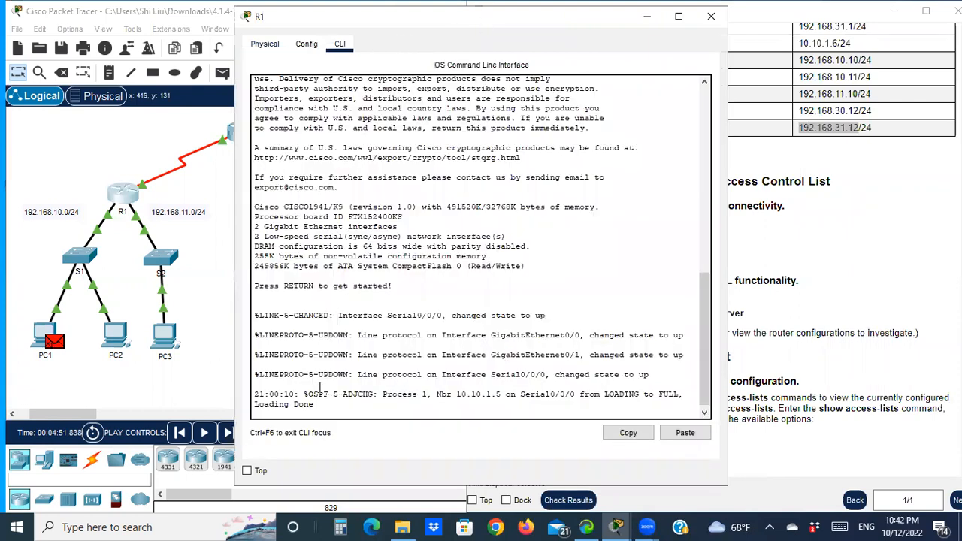
key(Return)
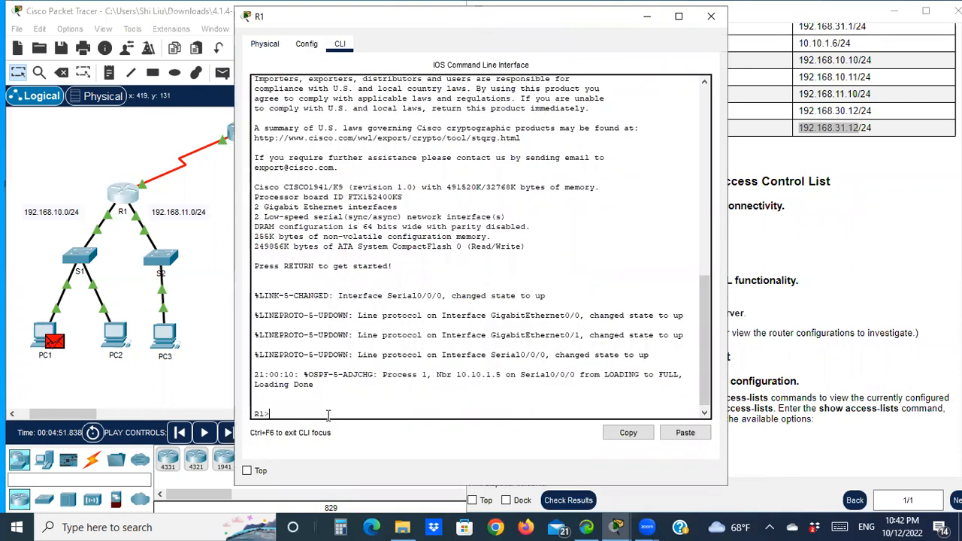
text(en)
key(Return)
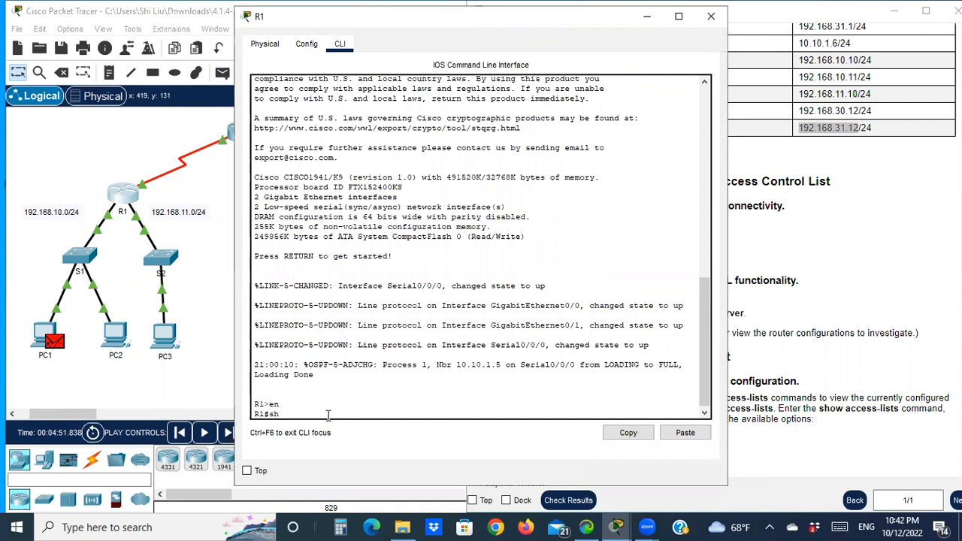
text(route)
key(Return)
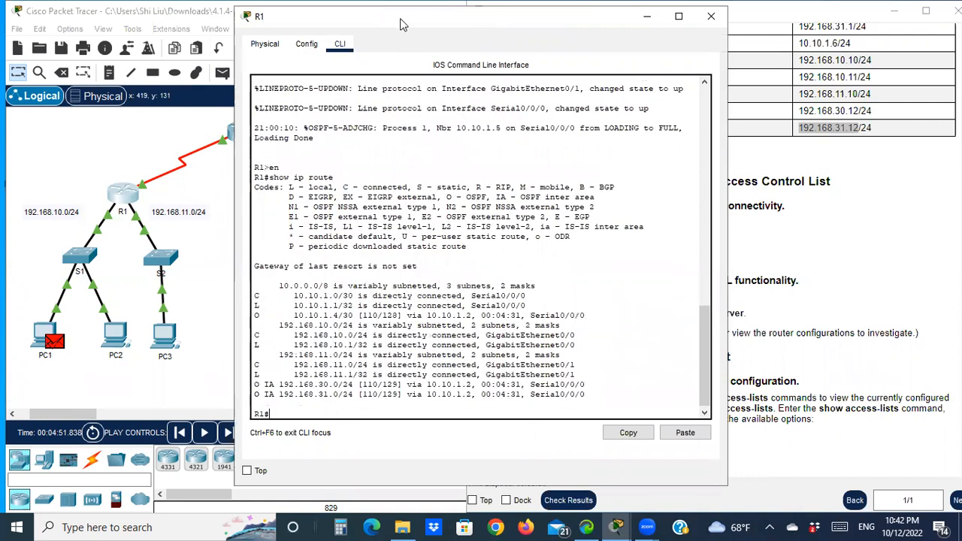
Place R1's window beside the topology and examine the OSPF routes to 192.168.30.0/24 and 192.168.31.0/24 in the routing table.
drag(400, 25, 621, 43)
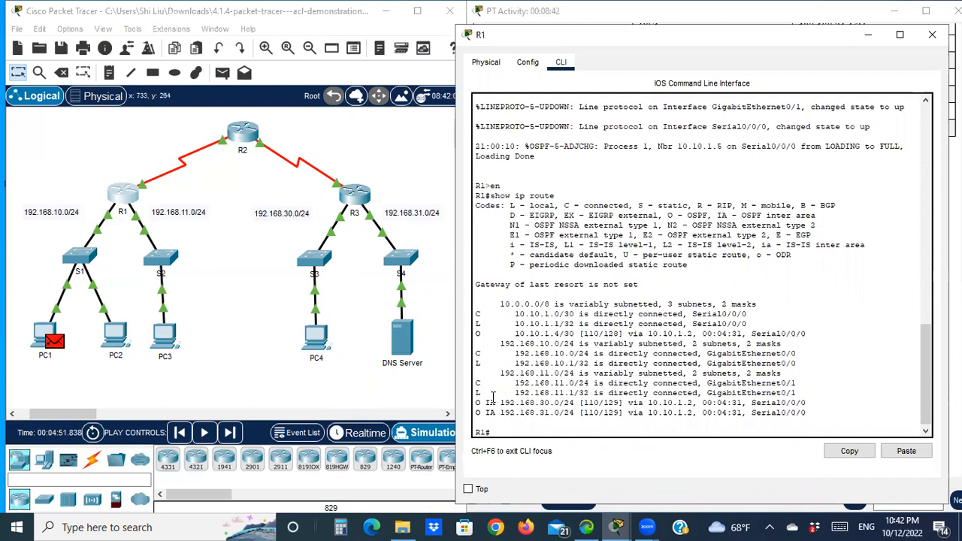
drag(481, 403, 583, 412)
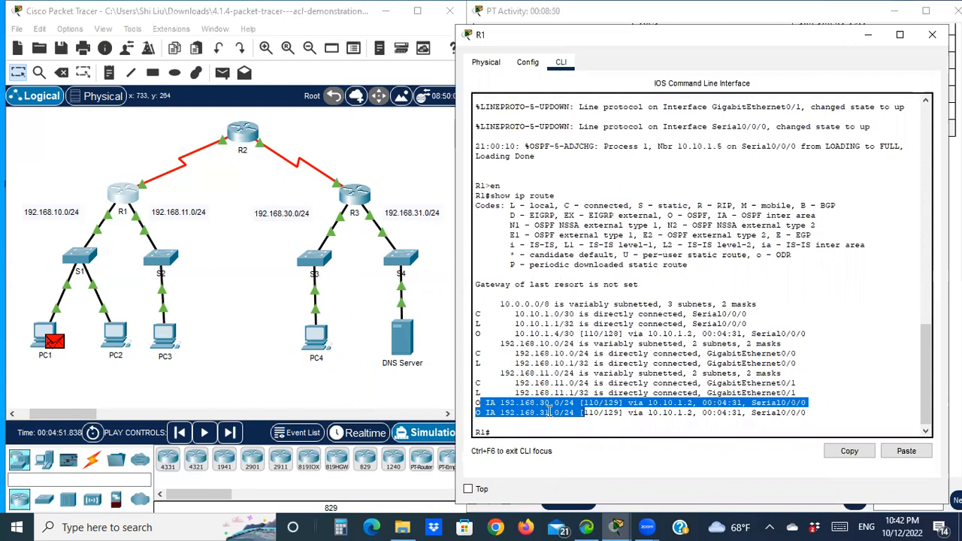
click(564, 373)
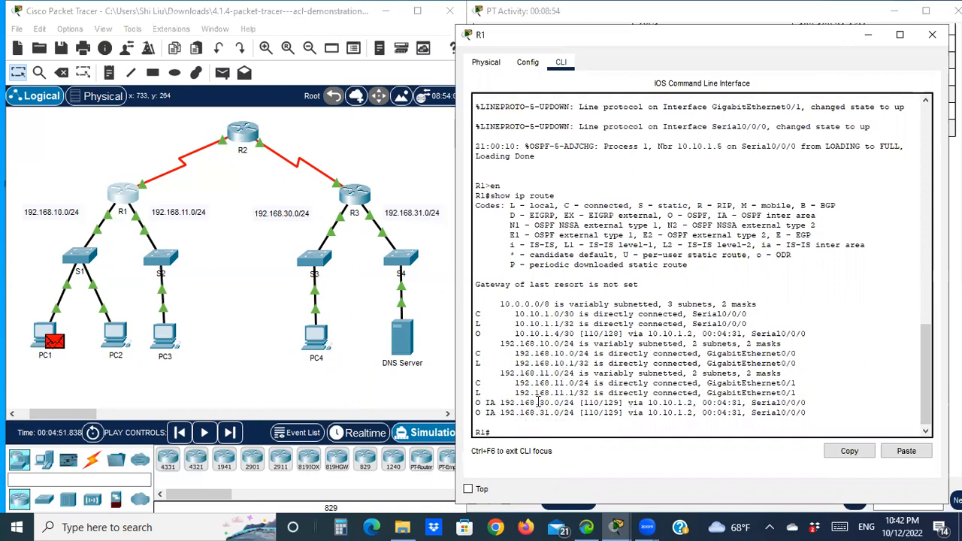
drag(496, 402, 574, 413)
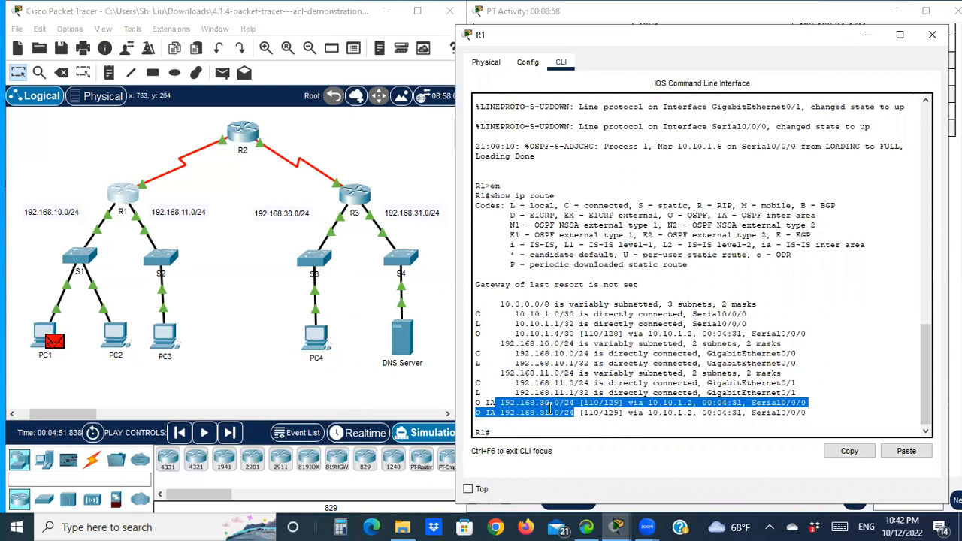
click(549, 407)
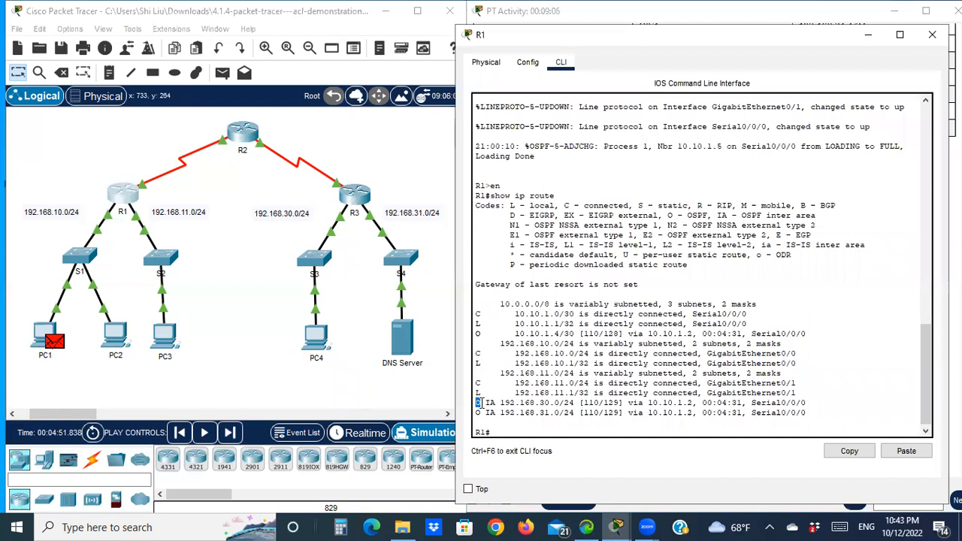
drag(490, 403, 816, 408)
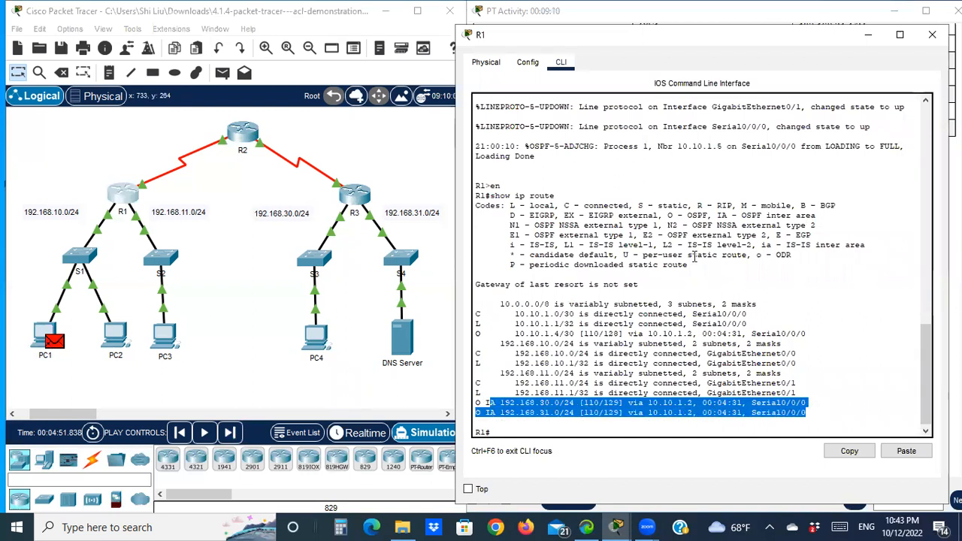
Display R1's running configuration with show run and page through the output to its end.
click(518, 434)
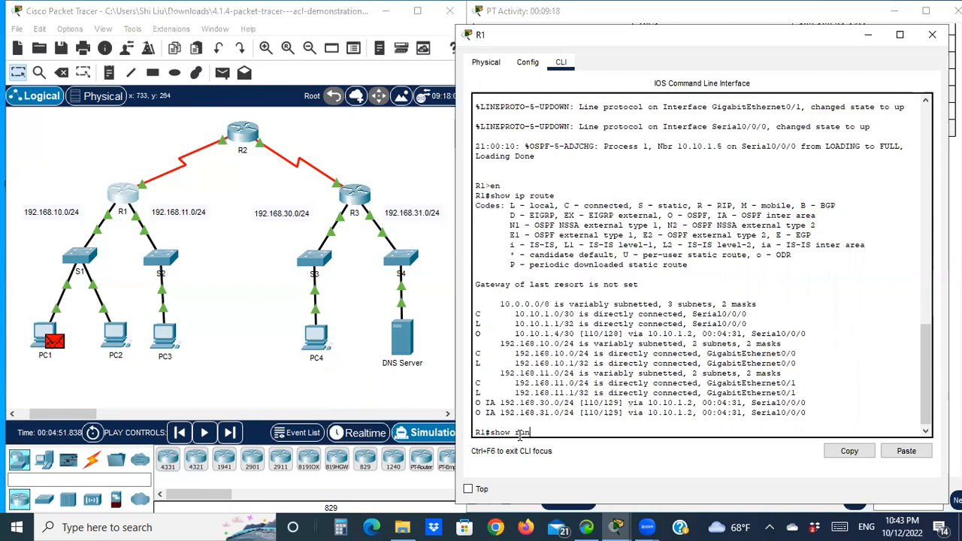
key(Return)
key(space)
key(space)
key(space)
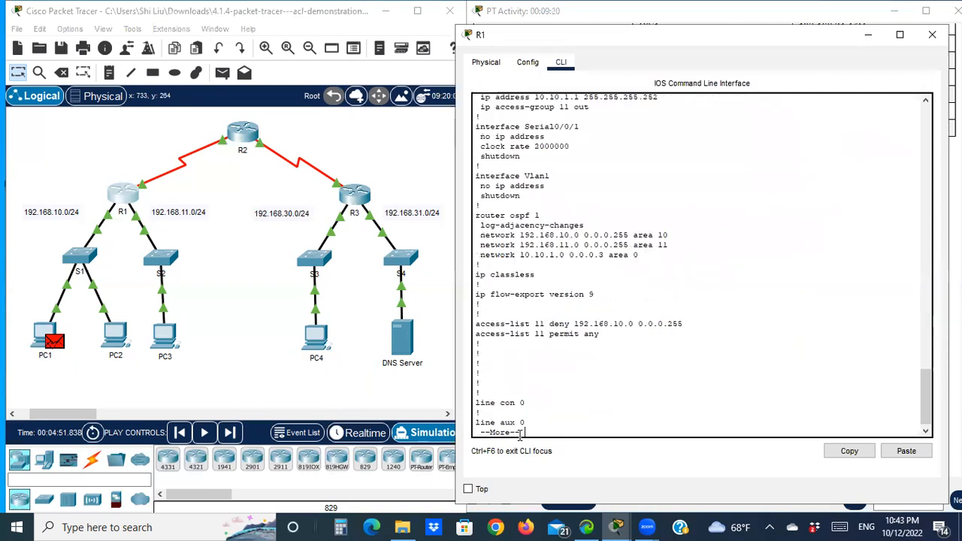
key(space)
Find the access-list 11 statements in the running configuration and highlight the deny keyword of the 192.168.10.0 entry.
scroll(569, 308, up, 3)
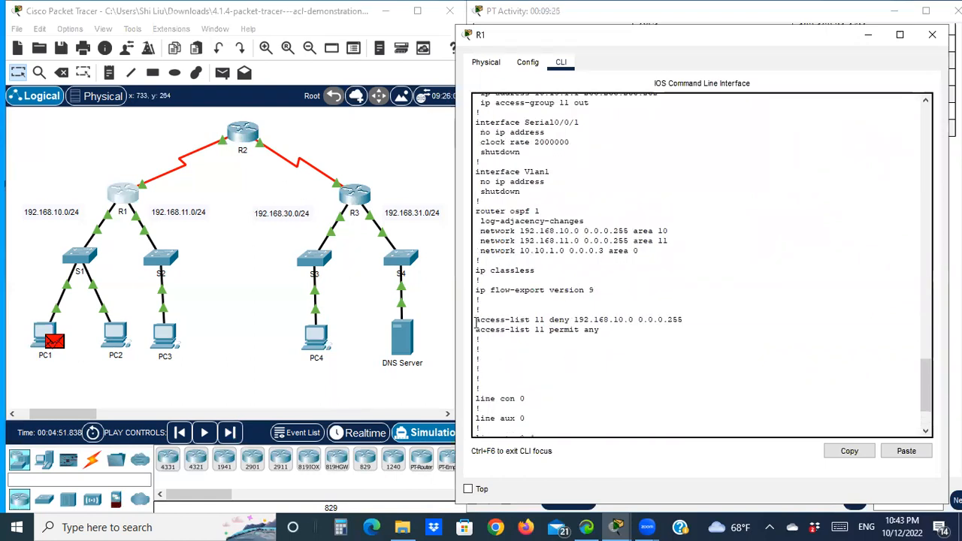
drag(475, 320, 574, 321)
click(549, 322)
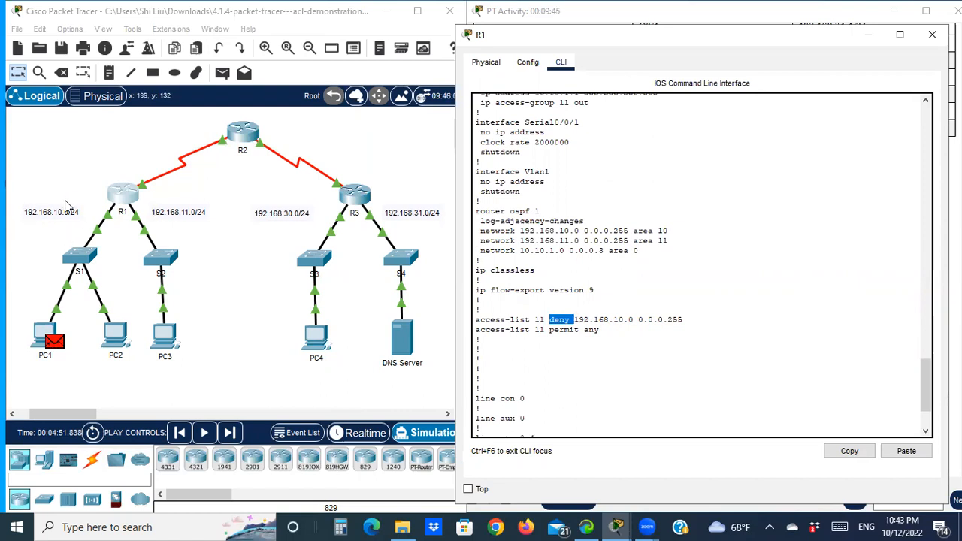
Highlight Serial0/0/0 in the running configuration, examine its access-group setting, and compare it with R1's links in the topology.
scroll(540, 195, up, 2)
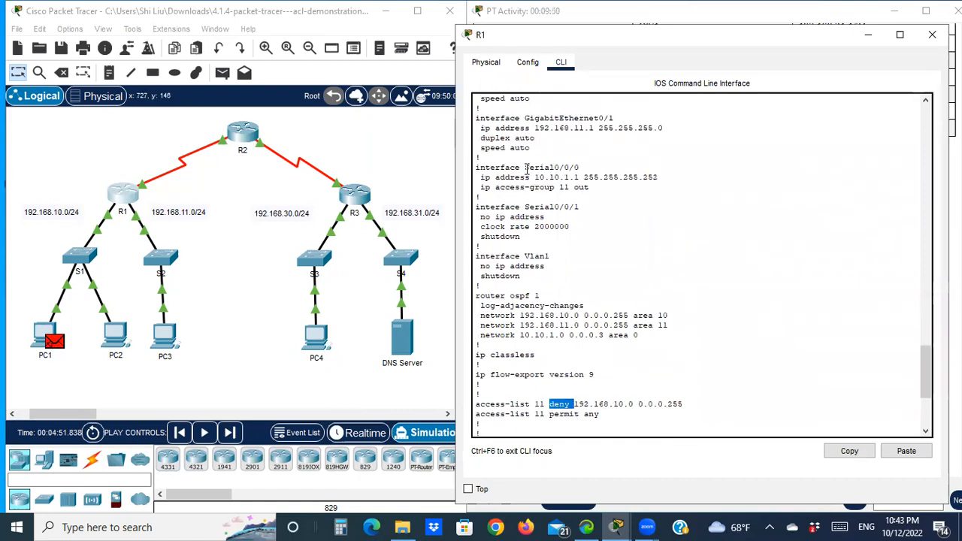
drag(524, 167, 582, 167)
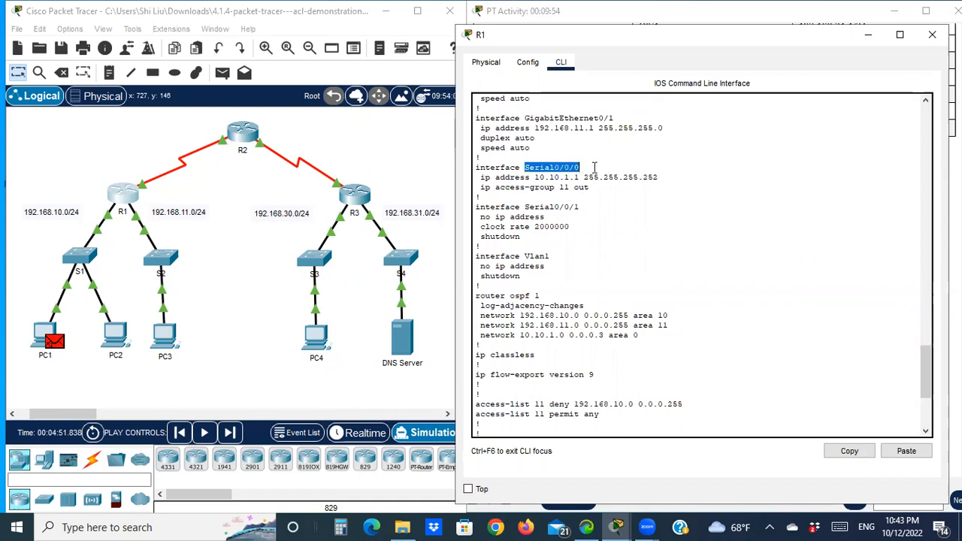
click(593, 167)
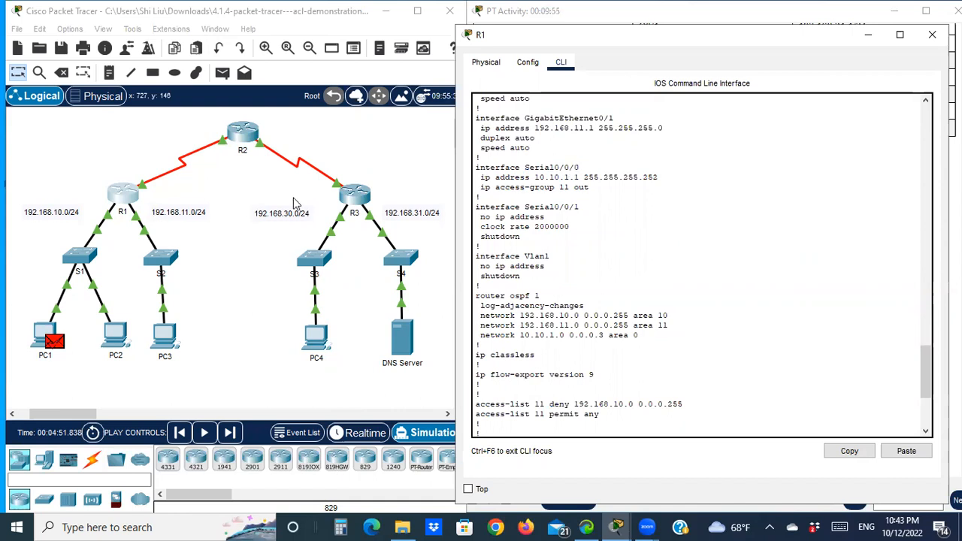
click(184, 187)
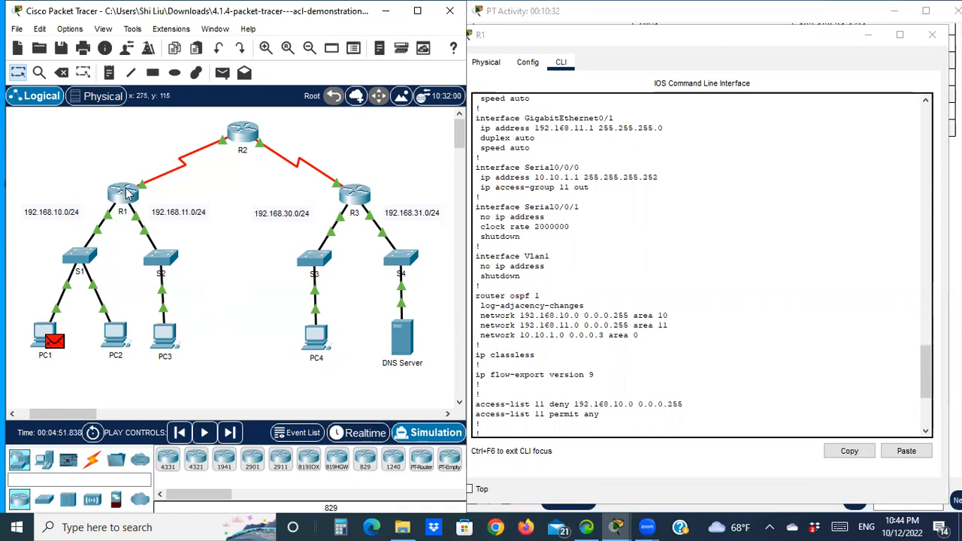
mouse_move(124, 195)
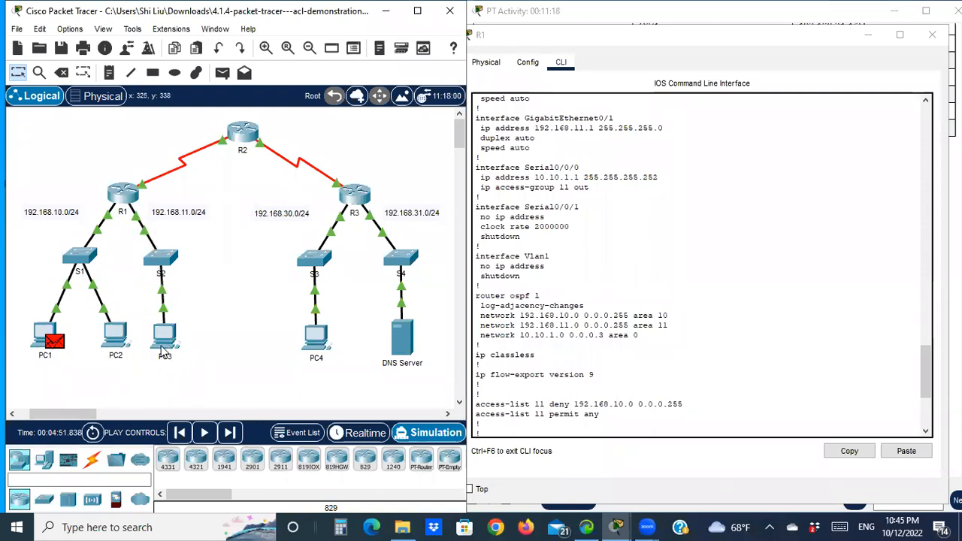
Move R1's window off the activity instructions and review Part 2, Step 1 on the ACL show commands.
click(766, 40)
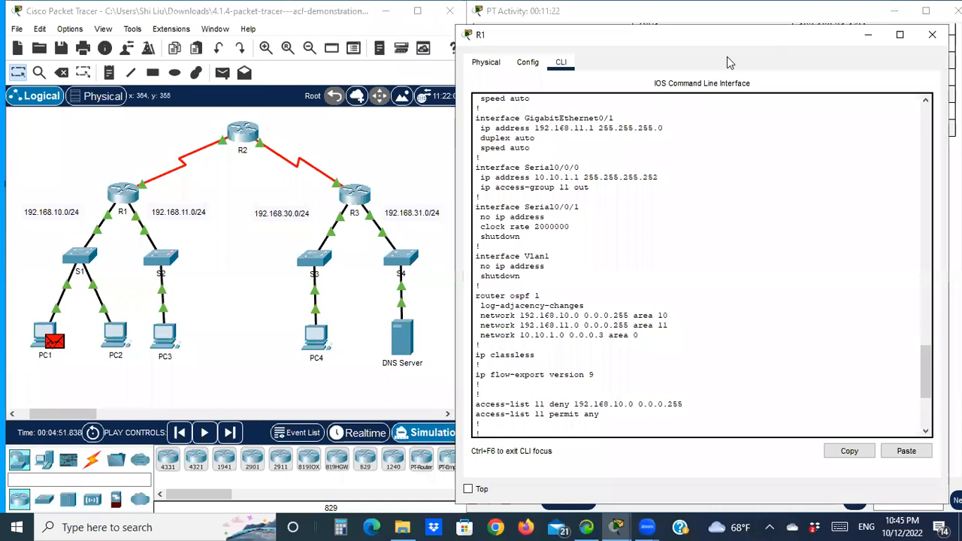
drag(764, 36, 262, 43)
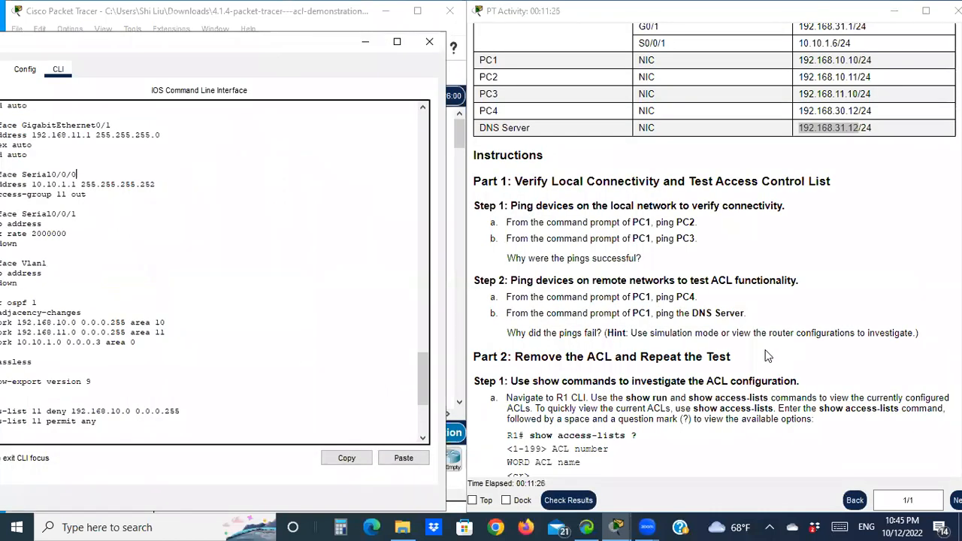
scroll(766, 356, down, 3)
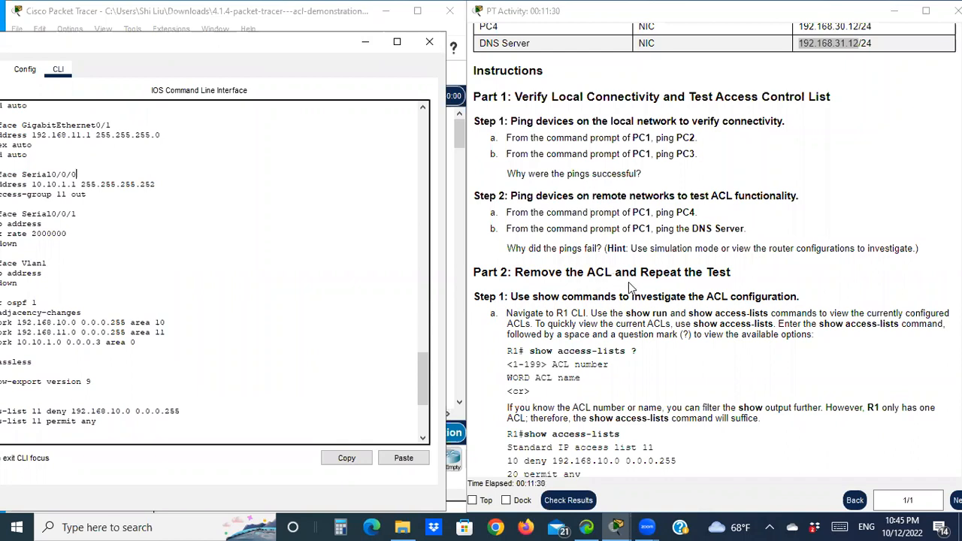
scroll(757, 291, down, 2)
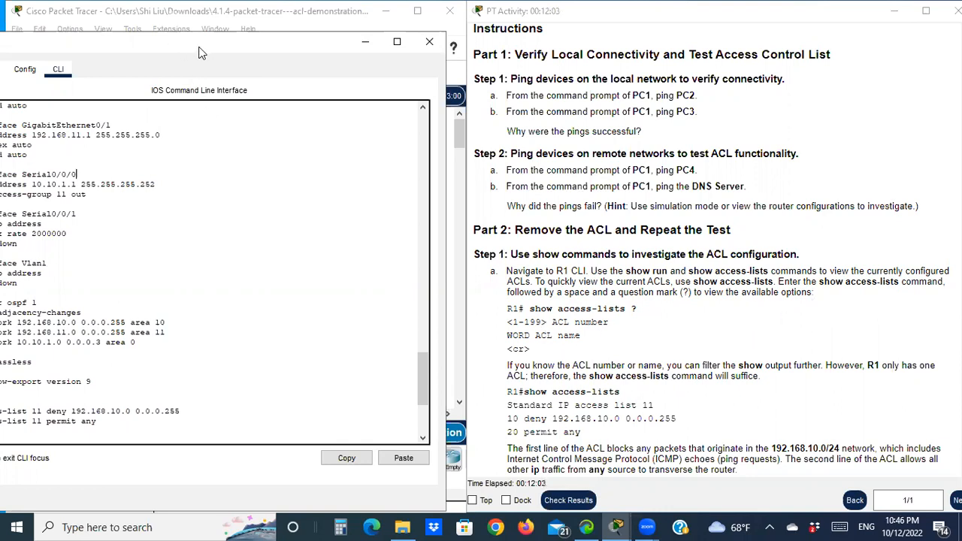
Return to R1's privileged EXEC prompt and list the available options with show access-lists ?
drag(199, 52, 395, 38)
scroll(214, 418, down, 6)
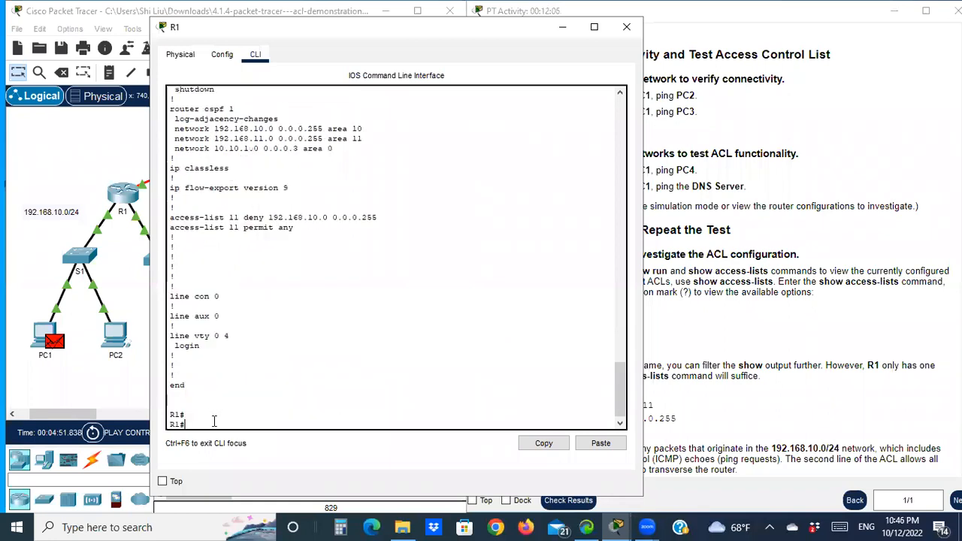
text(show acc)
key(Tab)
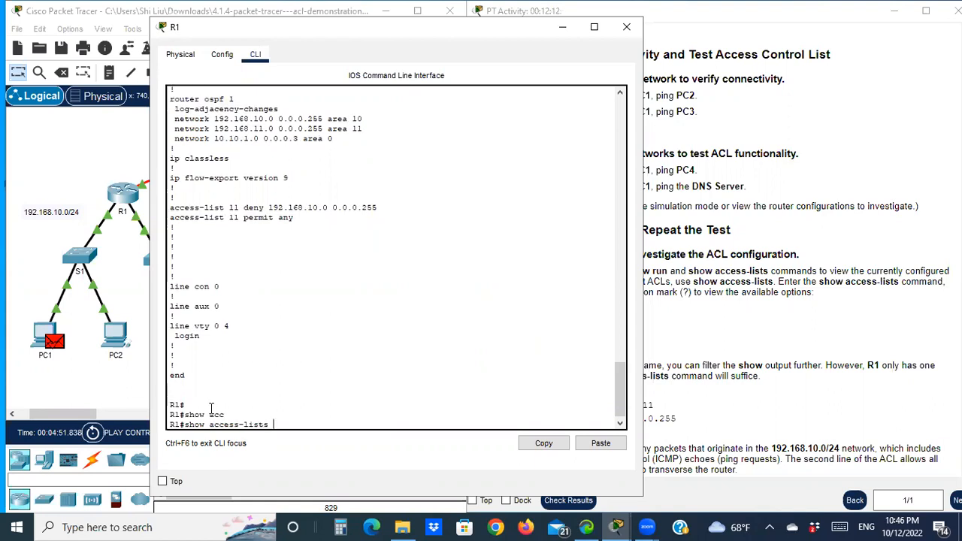
text(?)
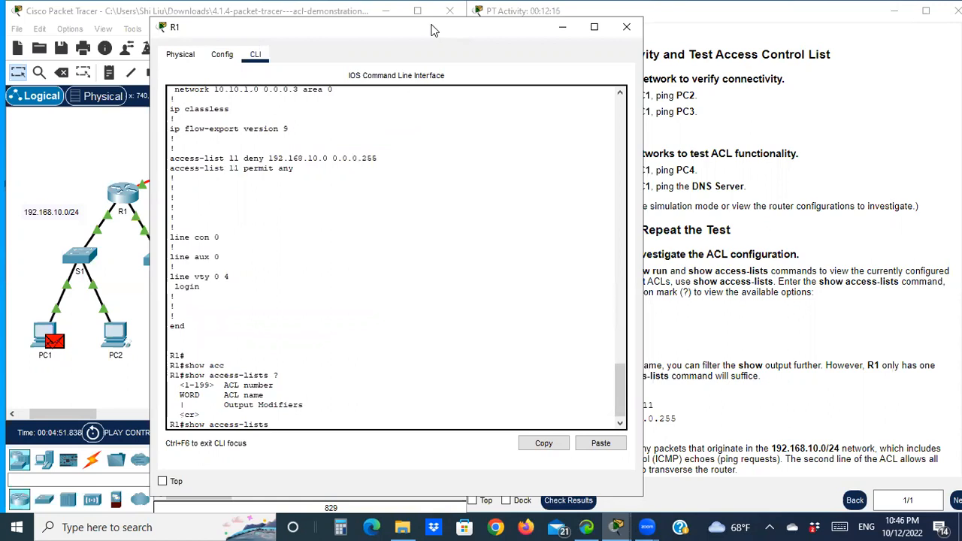
Place R1's window beside the instructions and highlight the pipe symbol of the Output Modifiers option.
drag(429, 30, 307, 38)
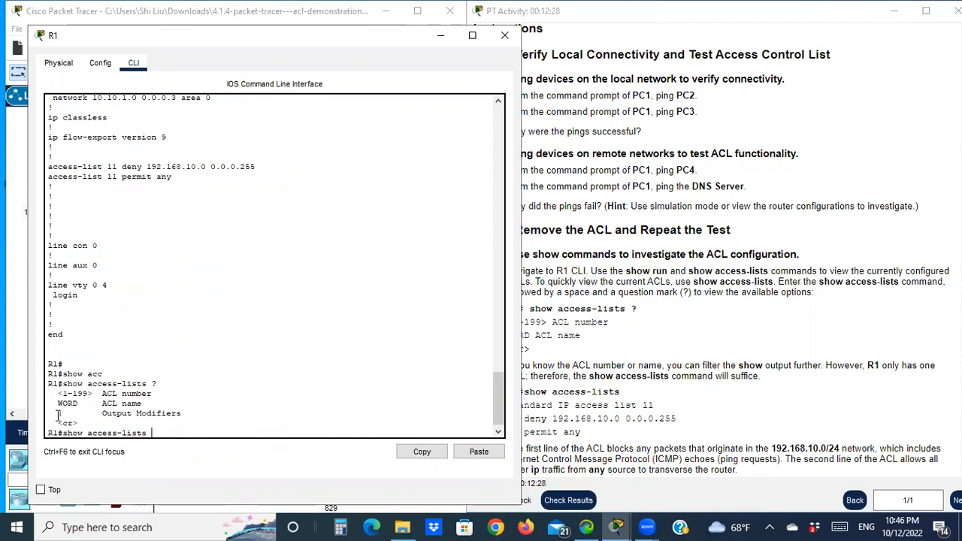
drag(54, 413, 69, 413)
drag(314, 43, 281, 28)
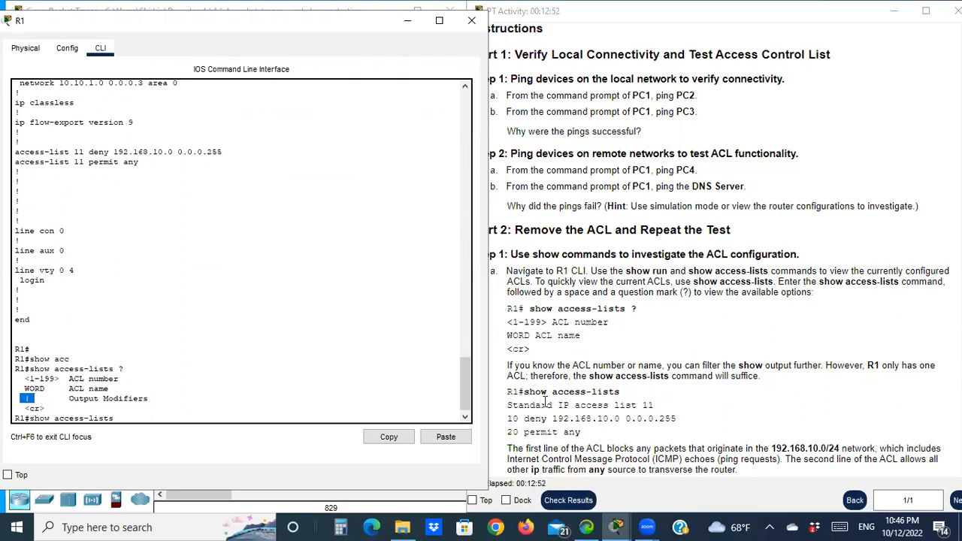
Run show access-lists on R1 and highlight the denied network 192.168.10.0 and the 20 permit any entry.
click(171, 419)
key(Return)
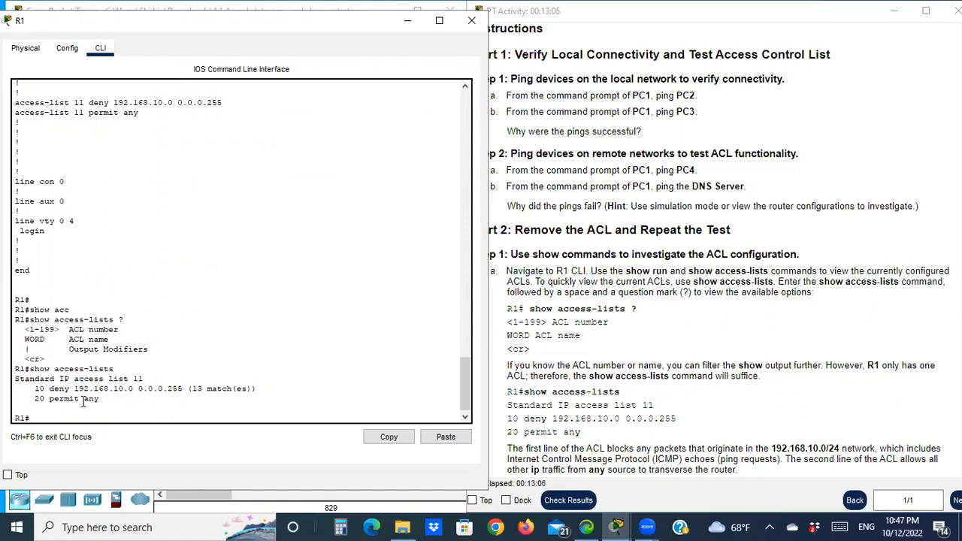
drag(74, 389, 137, 388)
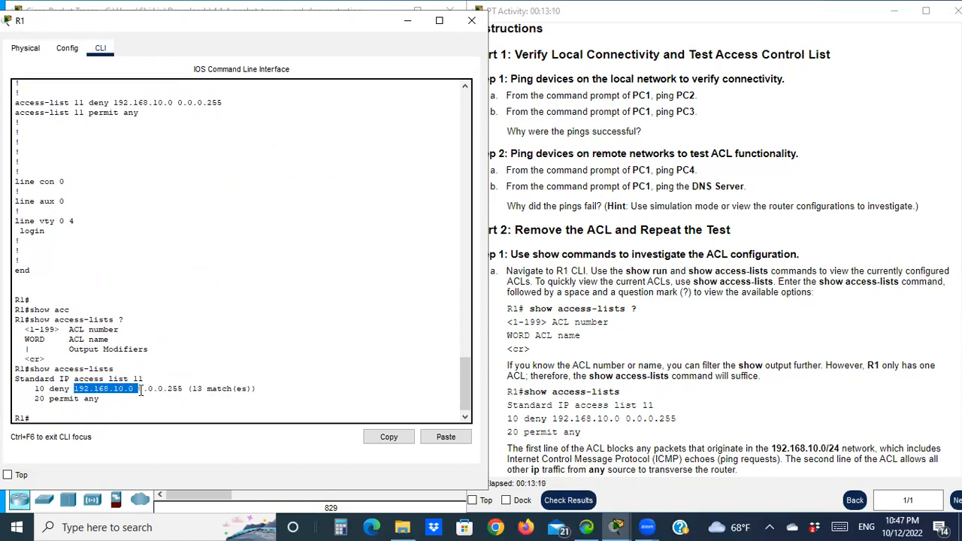
click(35, 398)
drag(36, 399, 74, 409)
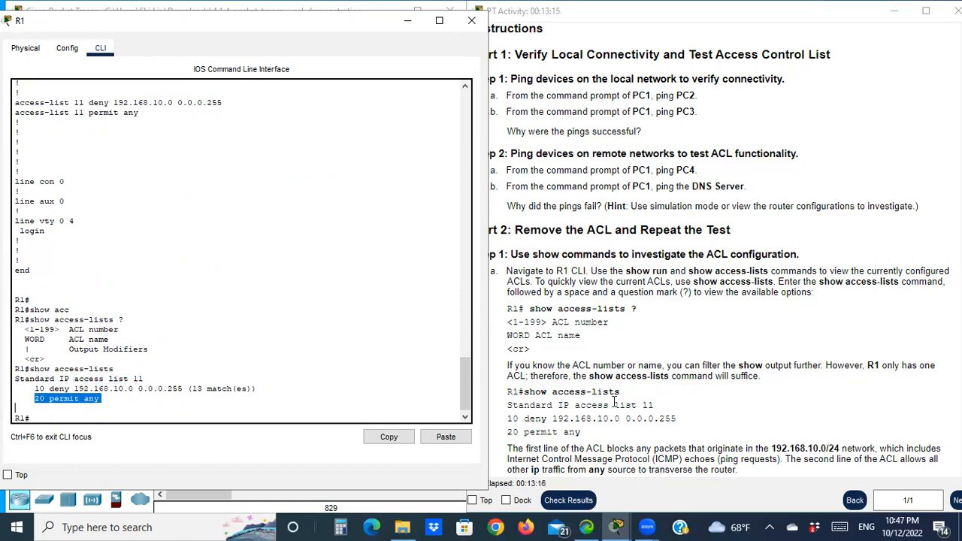
Move R1's window below the routers and read the instructions on applying ACL 11, filtering show run output and removing the list.
scroll(615, 402, down, 3)
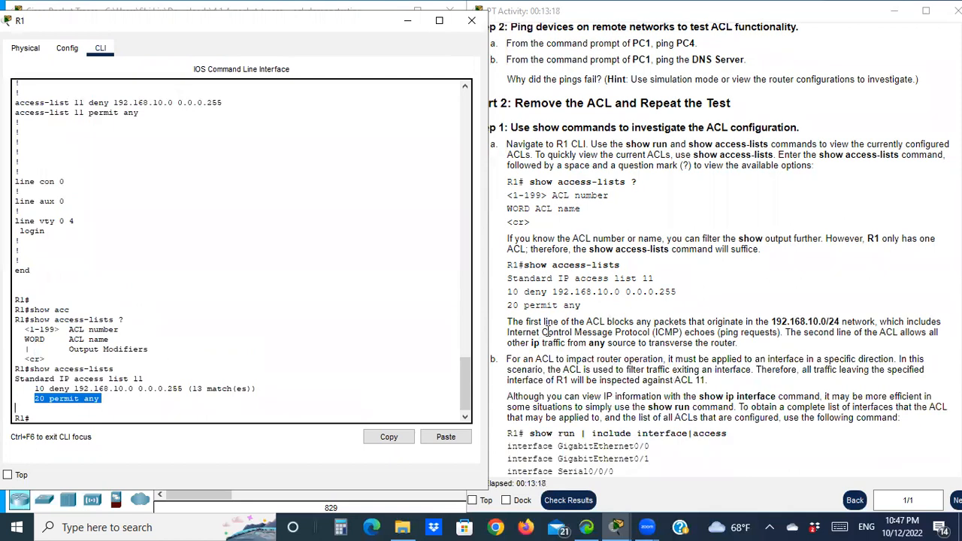
drag(132, 390, 101, 399)
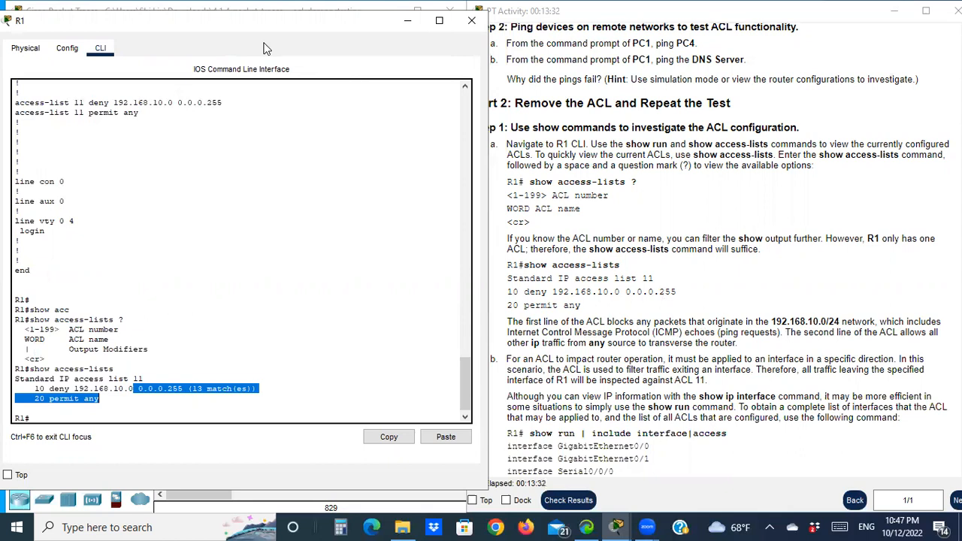
drag(259, 27, 271, 321)
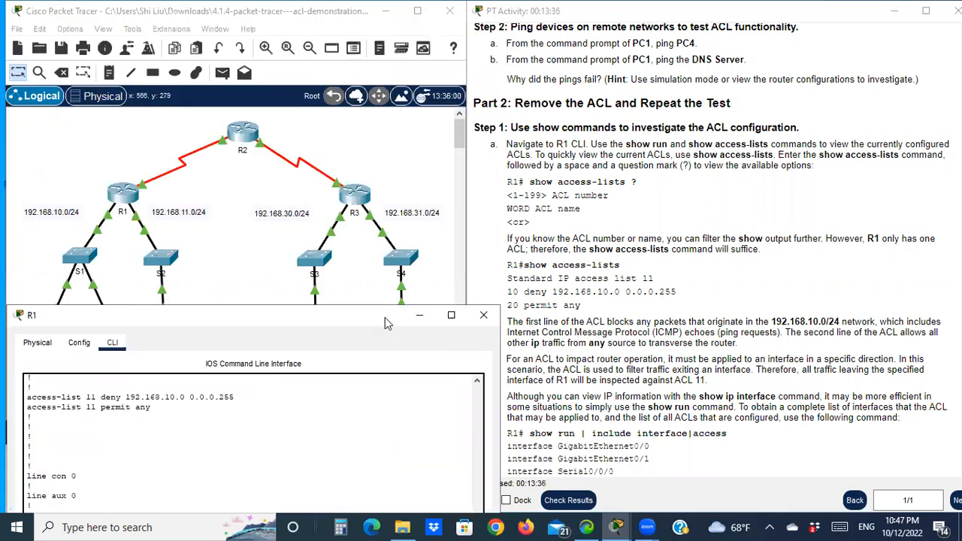
drag(380, 317, 359, 309)
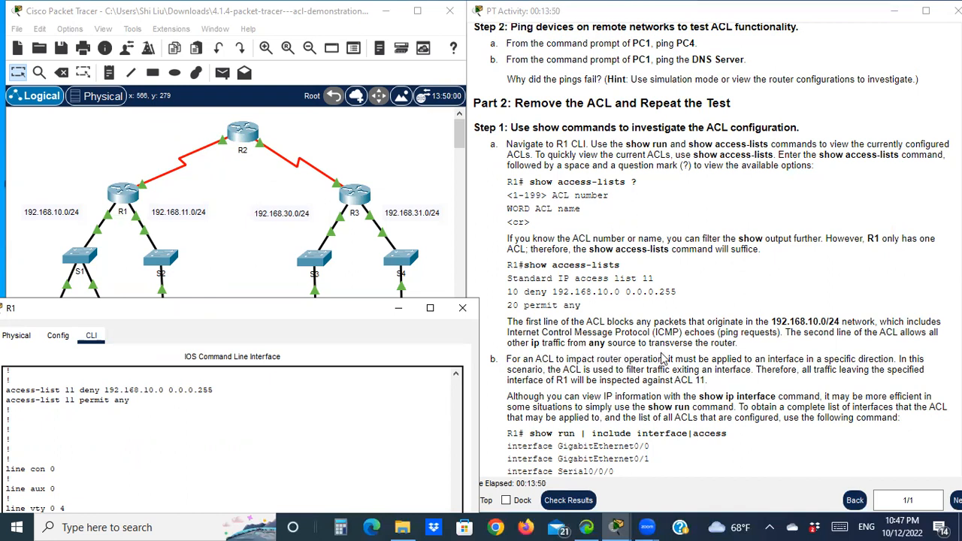
scroll(718, 351, down, 2)
scroll(721, 355, down, 2)
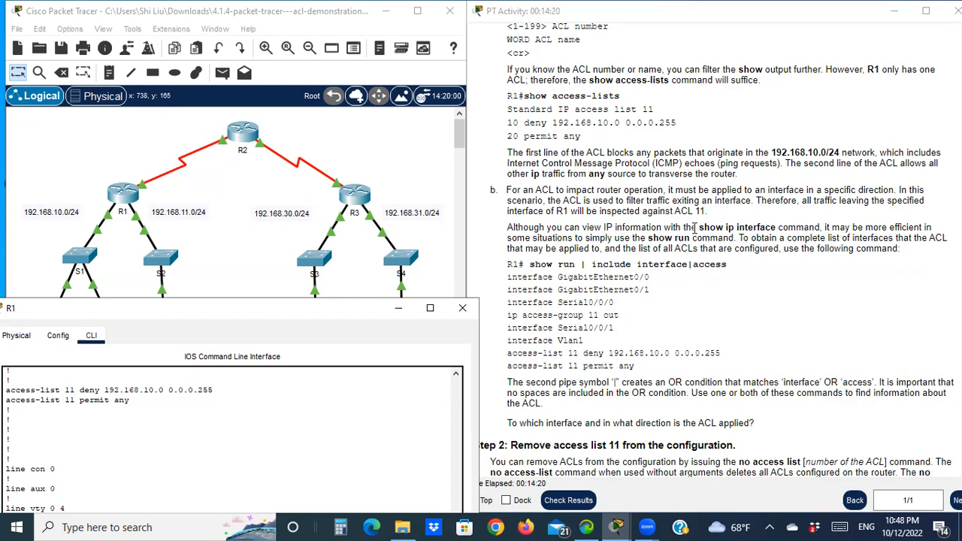
scroll(719, 225, down, 2)
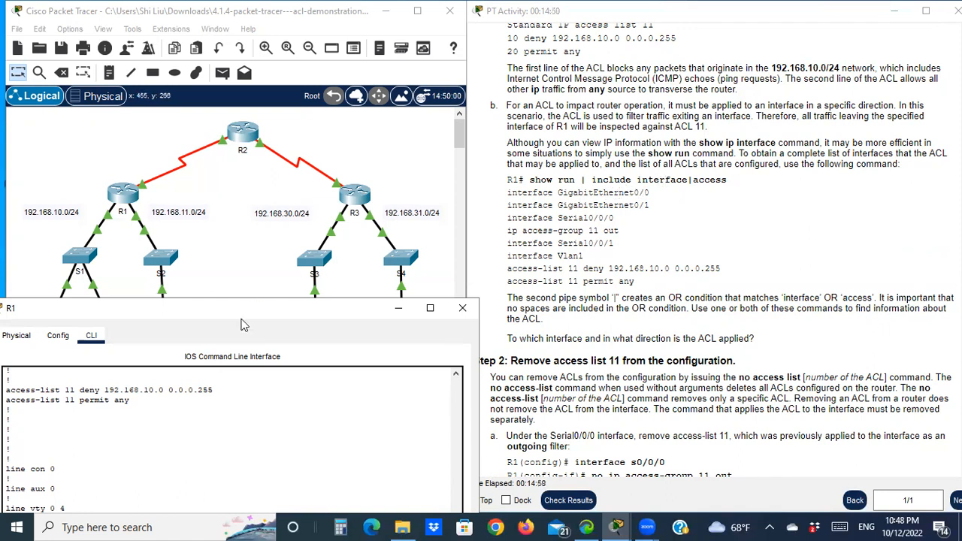
Bring R1's prompt back into view beside the instructions and run show run | include interface | access.
drag(247, 305, 308, 298)
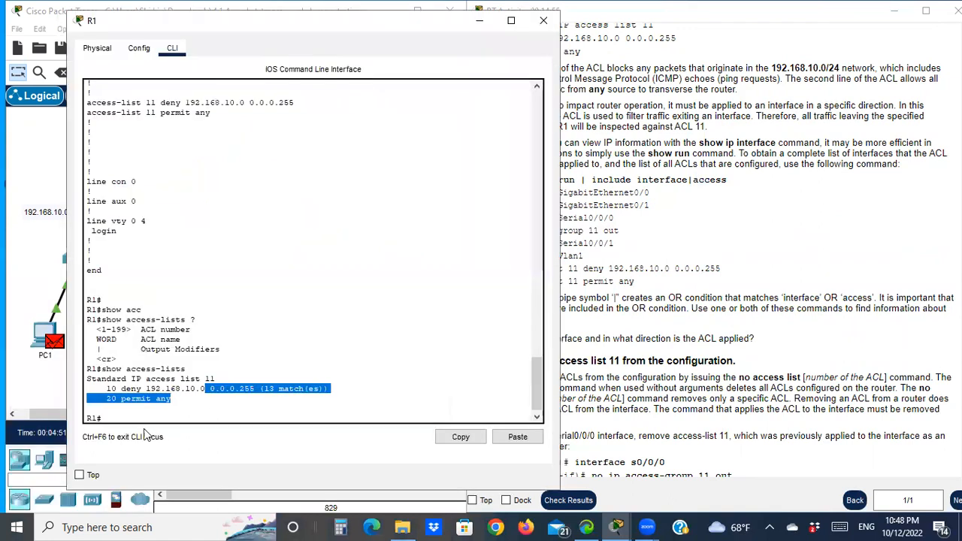
drag(144, 430, 134, 417)
click(134, 417)
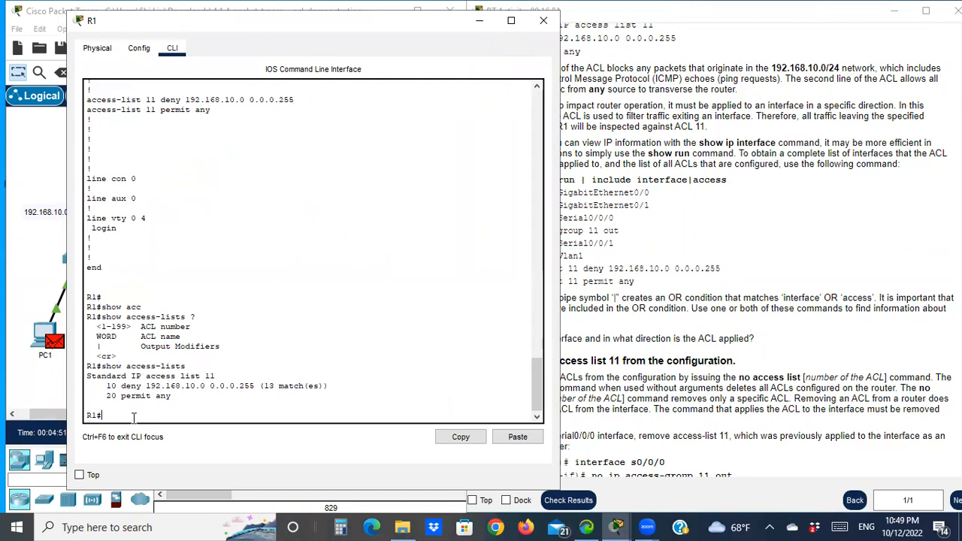
text(show)
drag(230, 28, 171, 35)
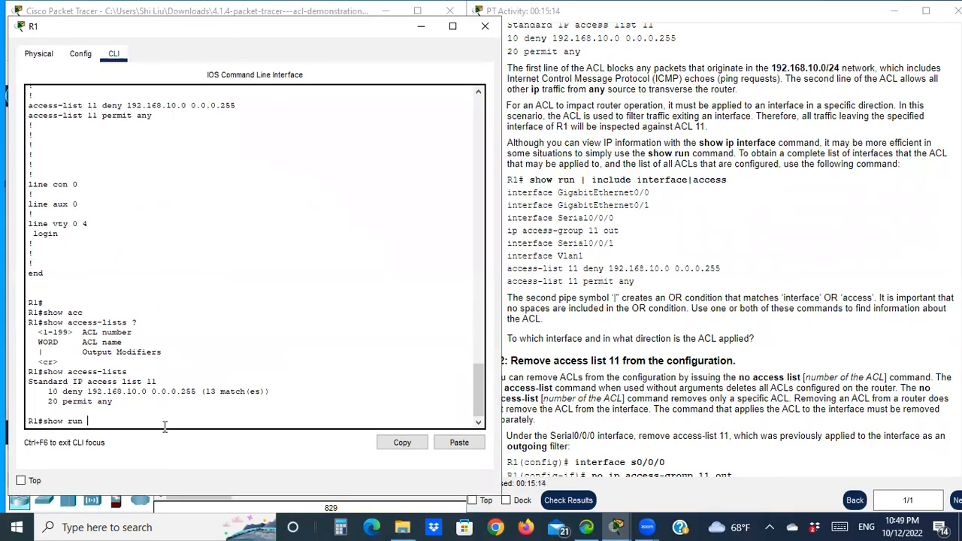
text(| includ)
text(e interface | acce)
key(Return)
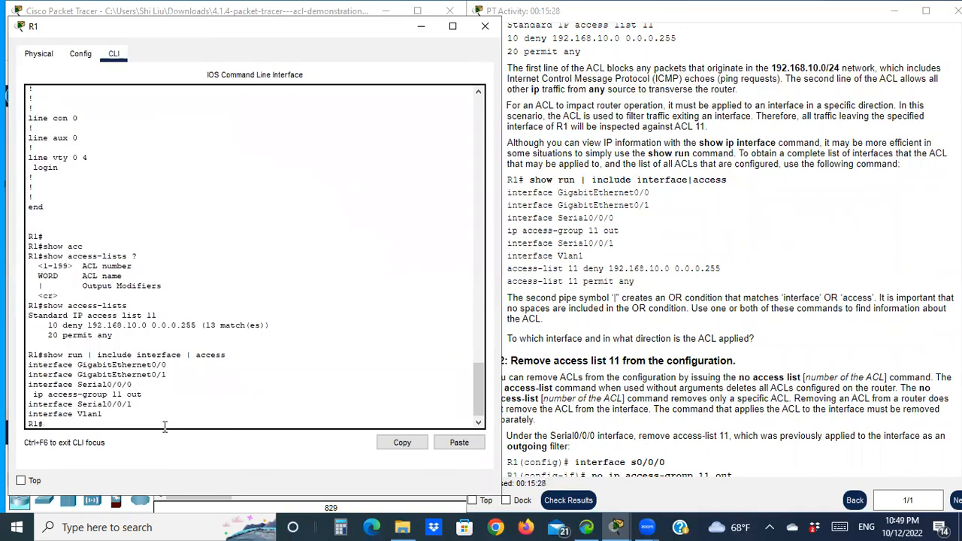
key(Return)
key(Return)
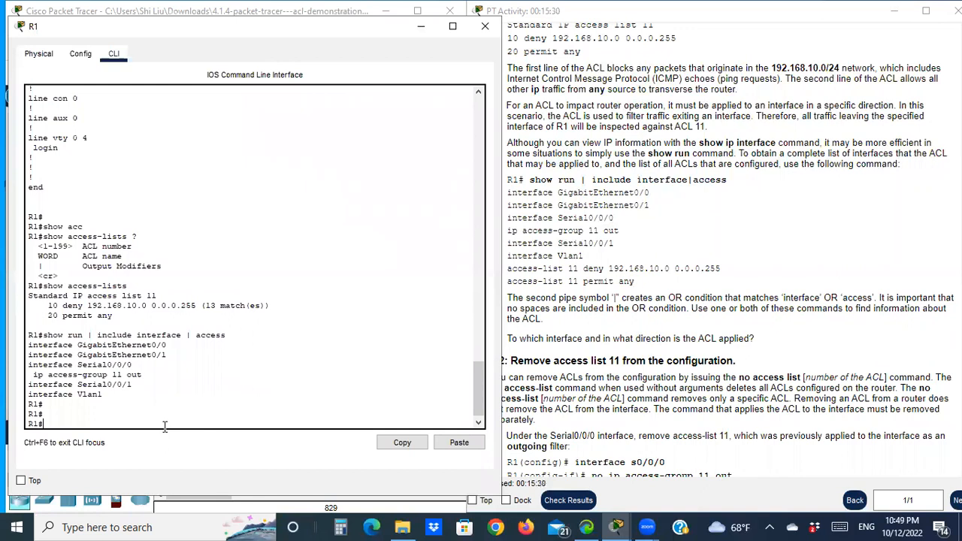
Run show run | include interface|access without spaces around the second pipe, and highlight the earlier spaced filter for comparison.
text(sh)
text(e interface|access)
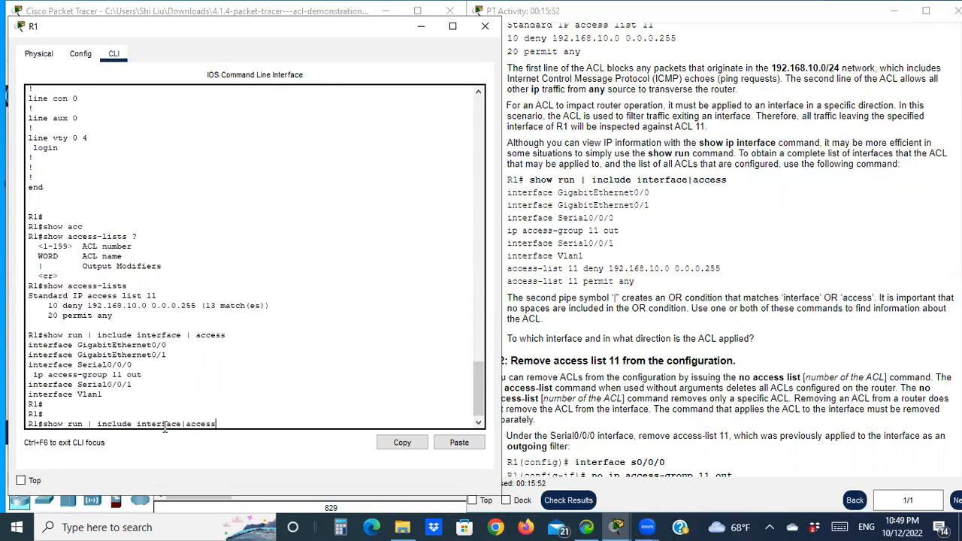
key(Return)
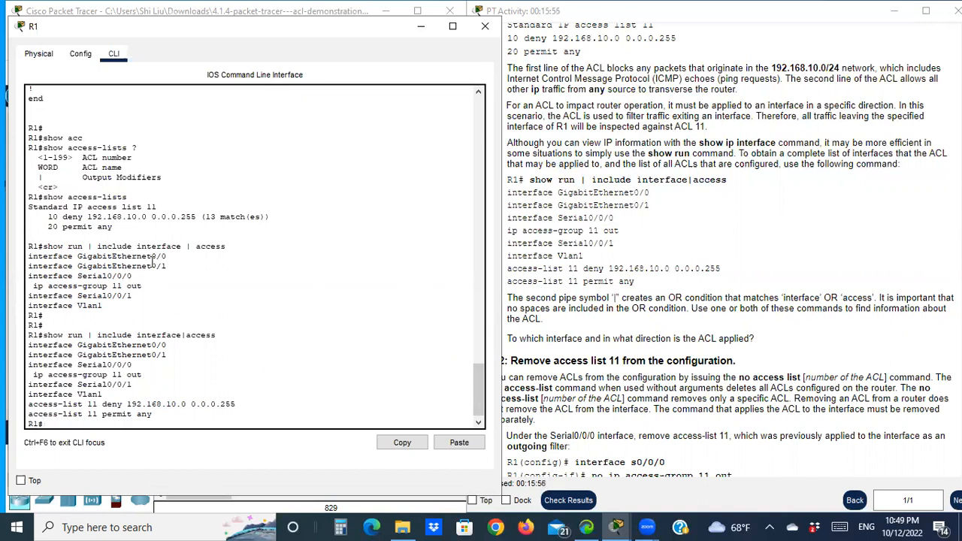
drag(142, 244, 230, 247)
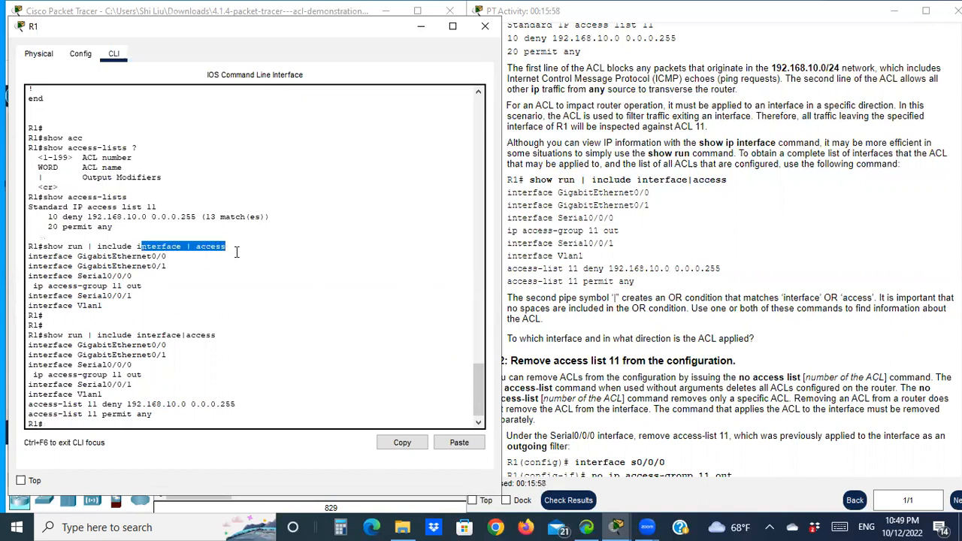
Highlight the interface lines from both filtered outputs, the interface|access filter, and the two access-list 11 lines on R1 for comparison.
drag(30, 255, 111, 303)
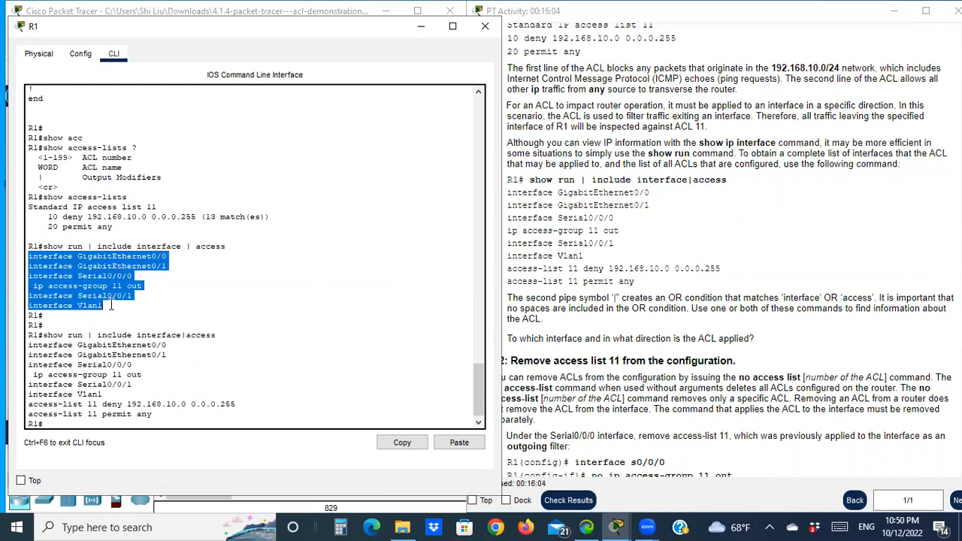
click(139, 335)
drag(205, 342, 224, 335)
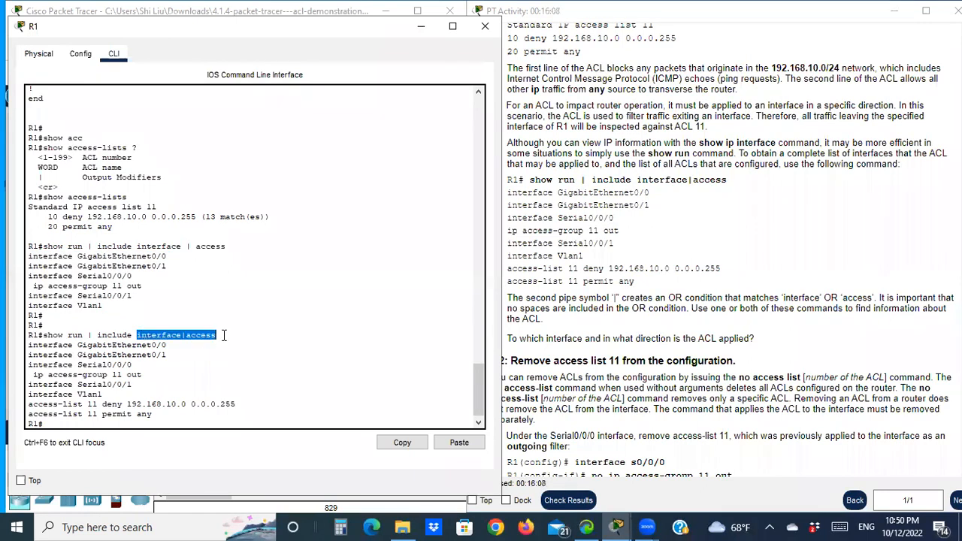
drag(27, 347, 104, 389)
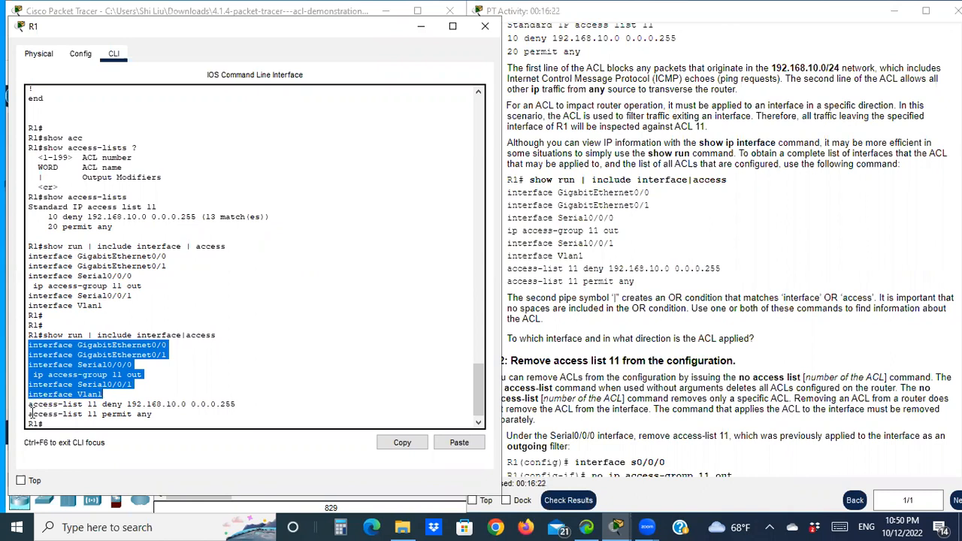
drag(29, 406, 161, 417)
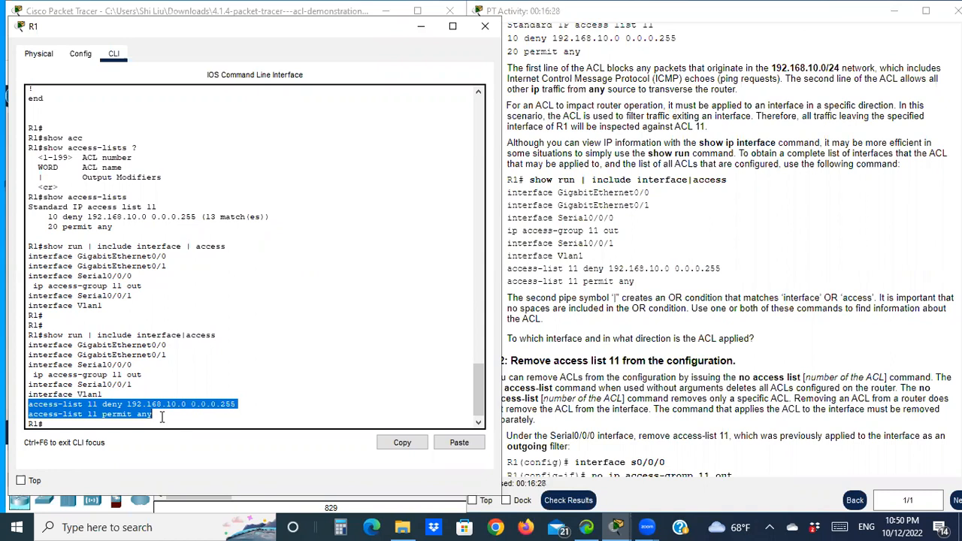
Review the instructions on the OR filter and removing ACL 11, and highlight the outbound access-group entry under Serial0/0/0 in R1's output.
click(623, 328)
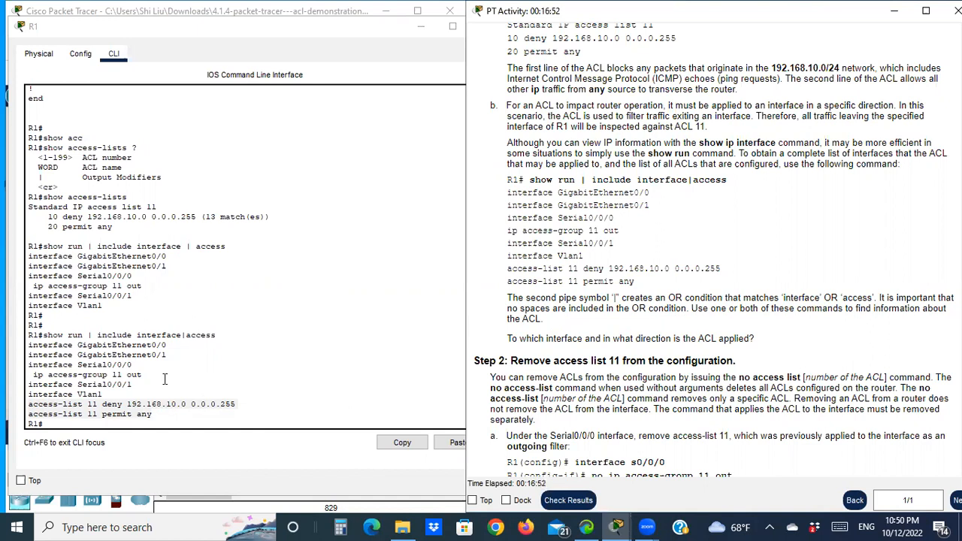
drag(136, 334, 221, 339)
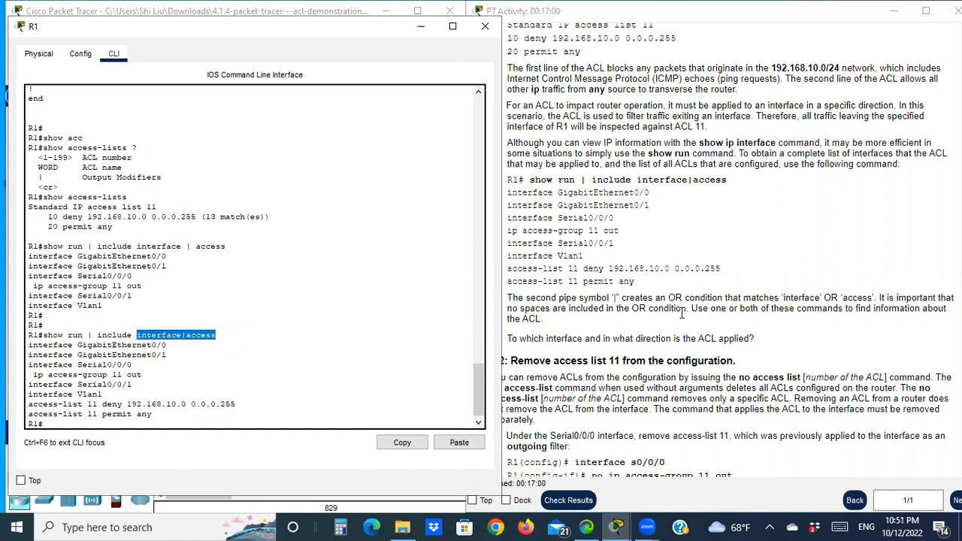
click(607, 304)
scroll(530, 353, down, 2)
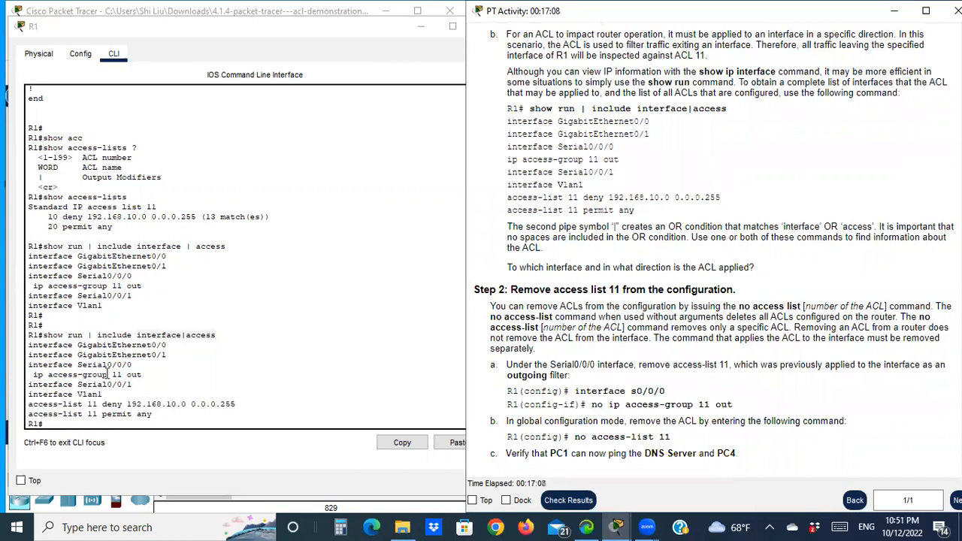
drag(32, 364, 118, 374)
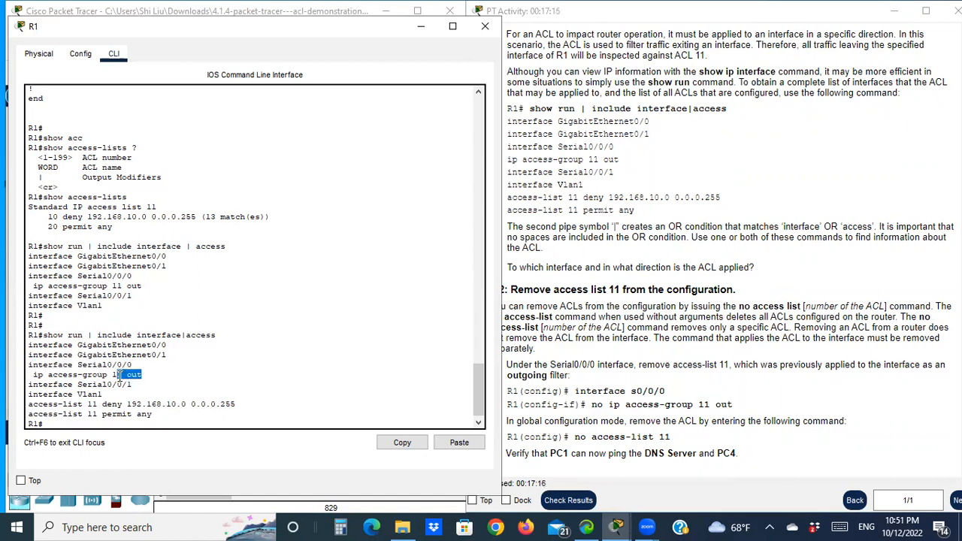
click(659, 321)
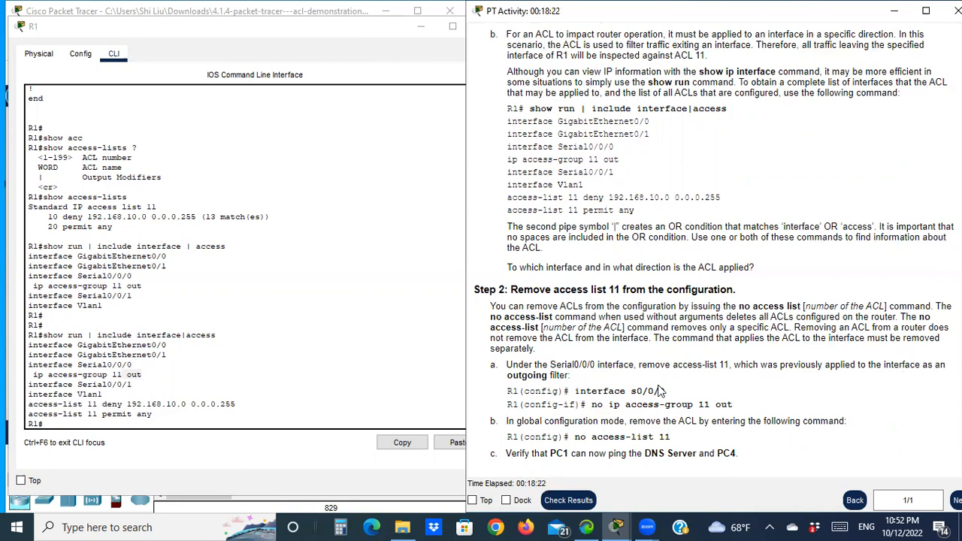
Enter configuration mode for interface s0/0/0 on R1 and remove its outbound filter with no ip access-group 11 out.
click(145, 423)
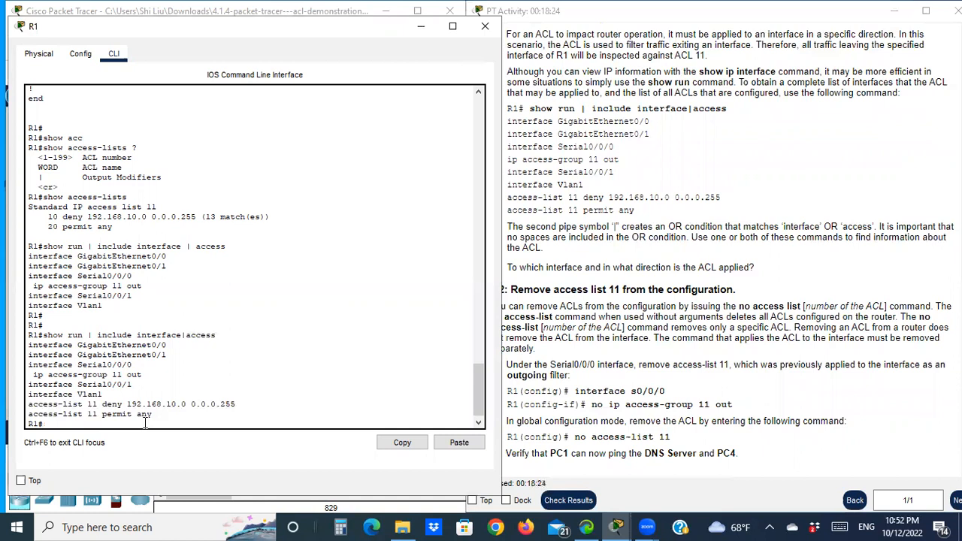
key(Return)
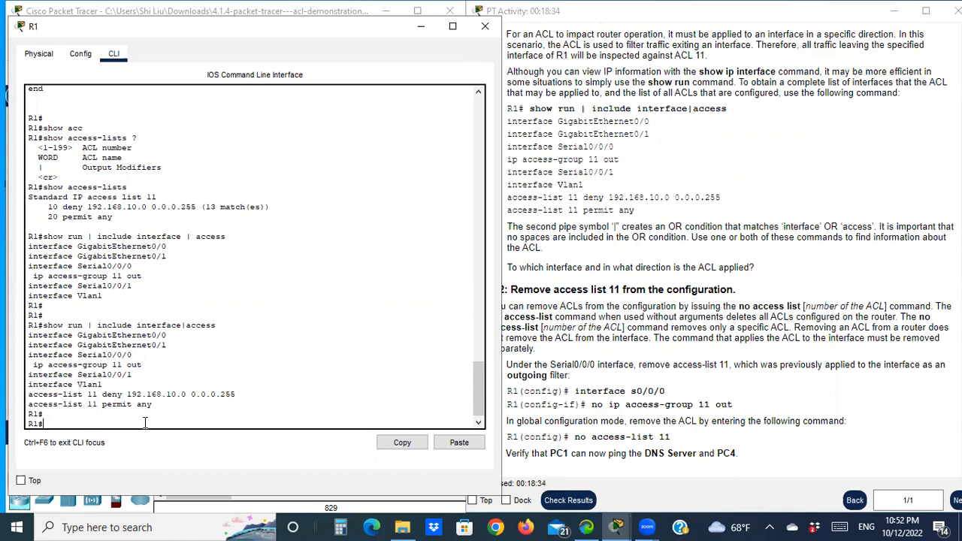
text(conf t)
key(Return)
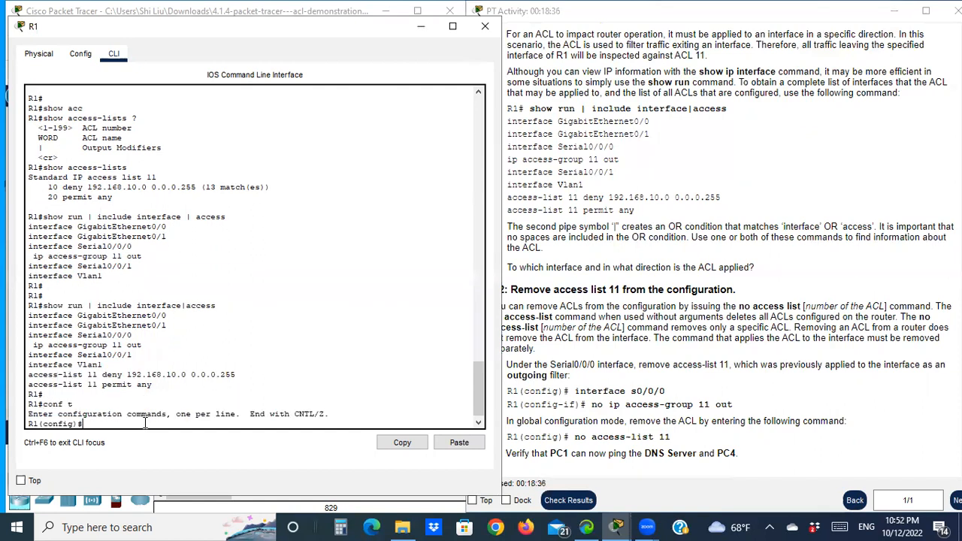
text(int s0/0/0)
key(Return)
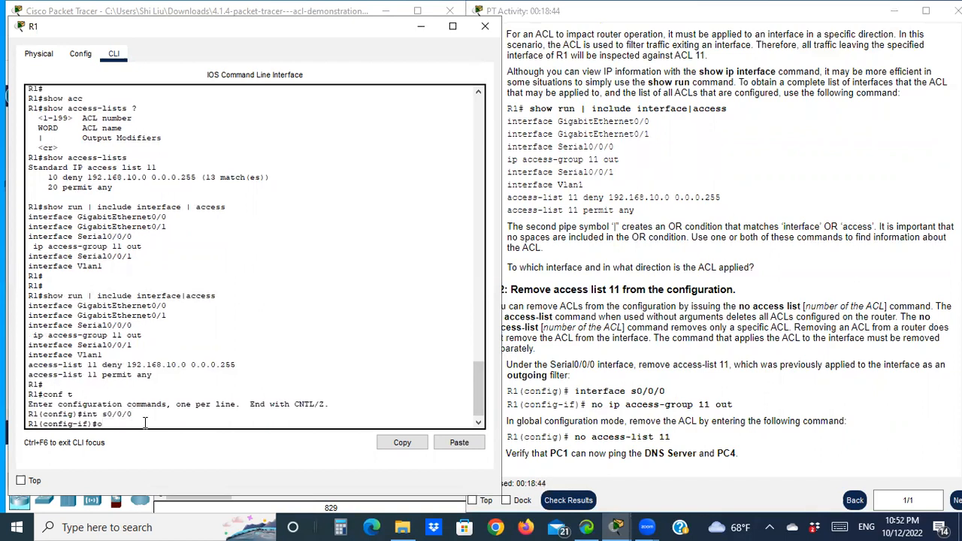
text(no ip acc)
key(Tab)
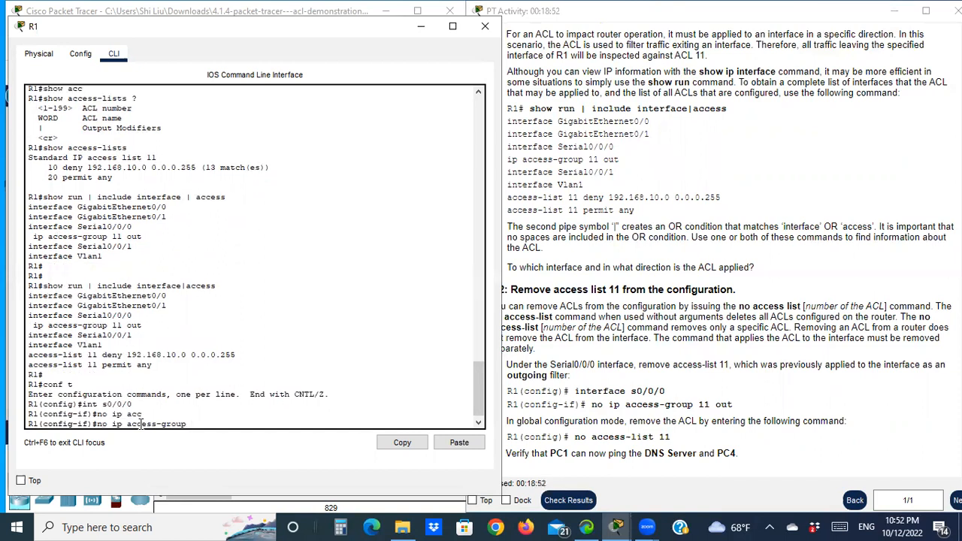
text(11 out)
key(Return)
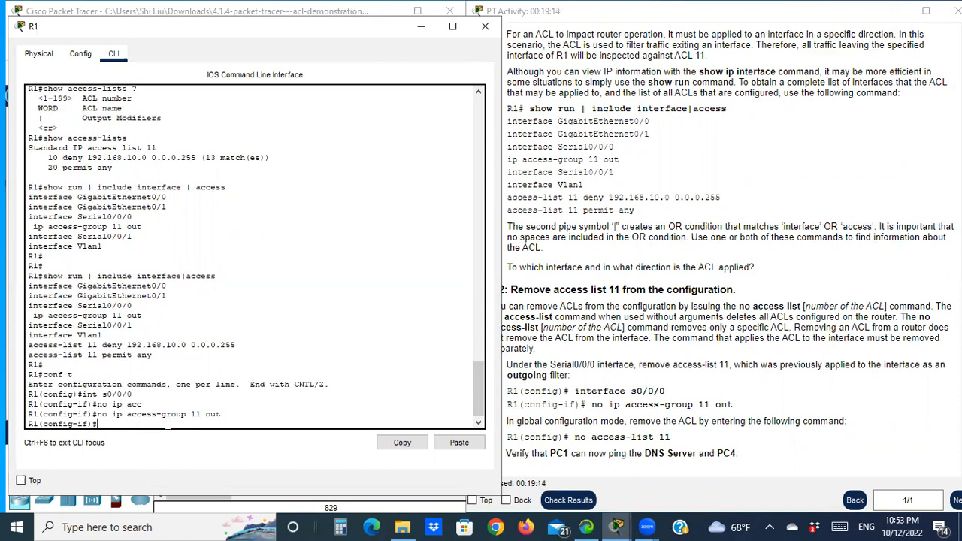
Return to R1's global configuration mode and delete the ACL with no access-list 11.
text(xi)
key(Return)
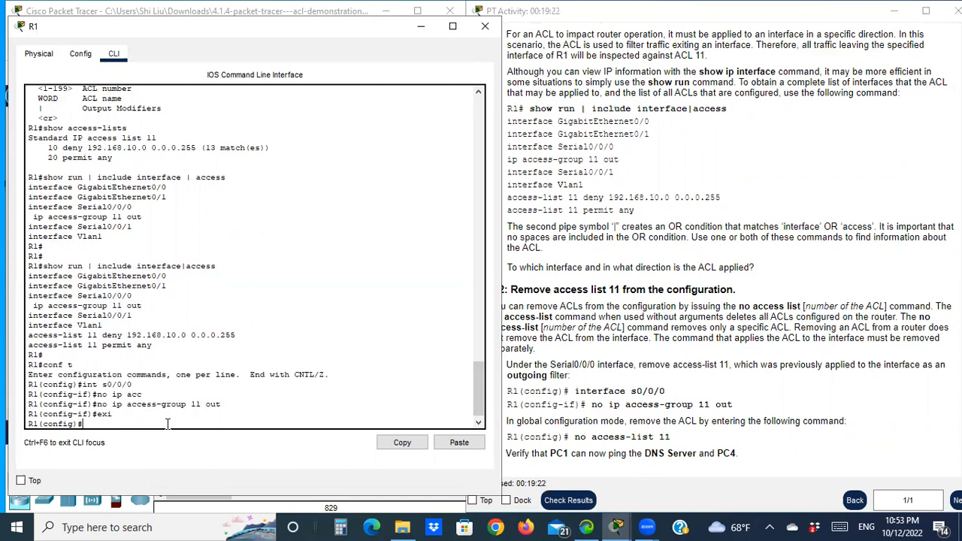
text(acc)
key(Tab)
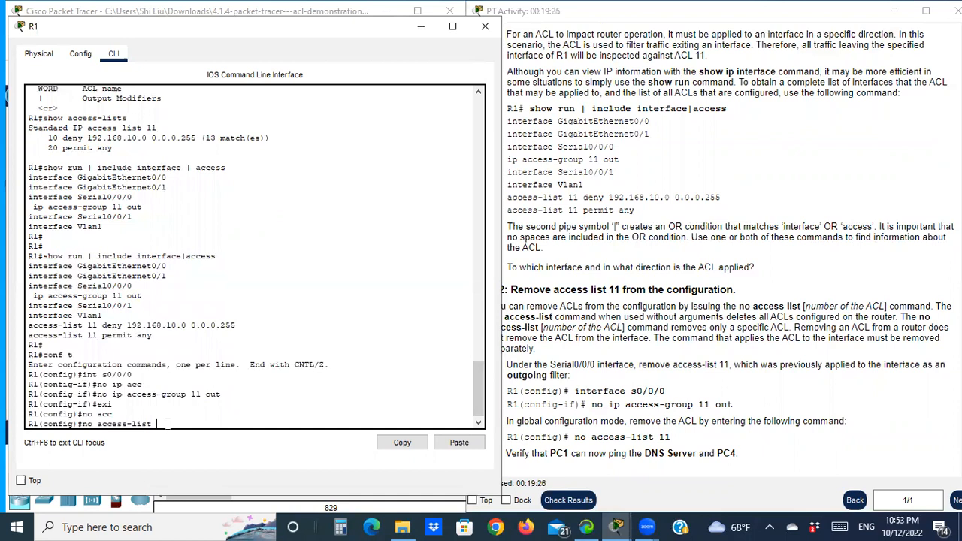
key(Return)
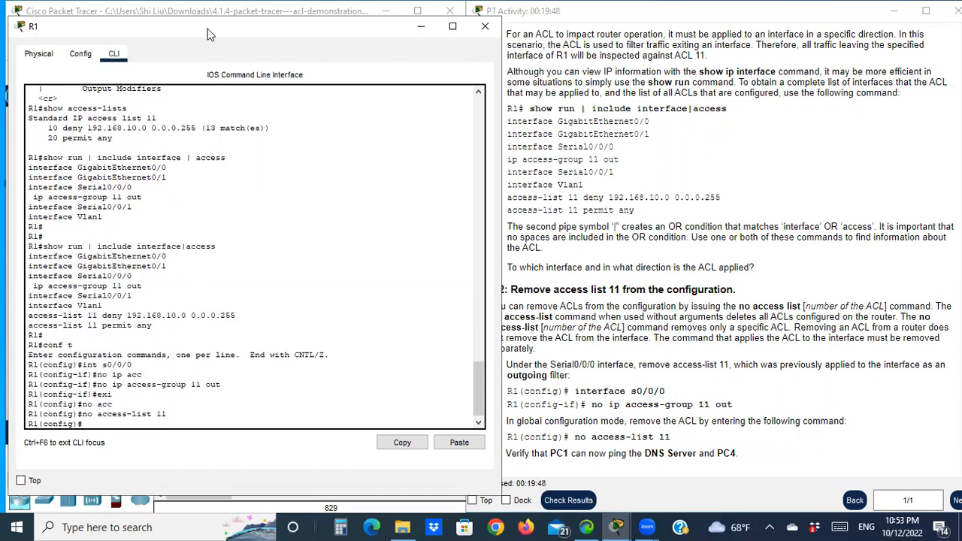
Minimize R1's window, switch to Realtime mode and ping PC4 at 192.168.30.12 from PC1's command prompt.
click(422, 27)
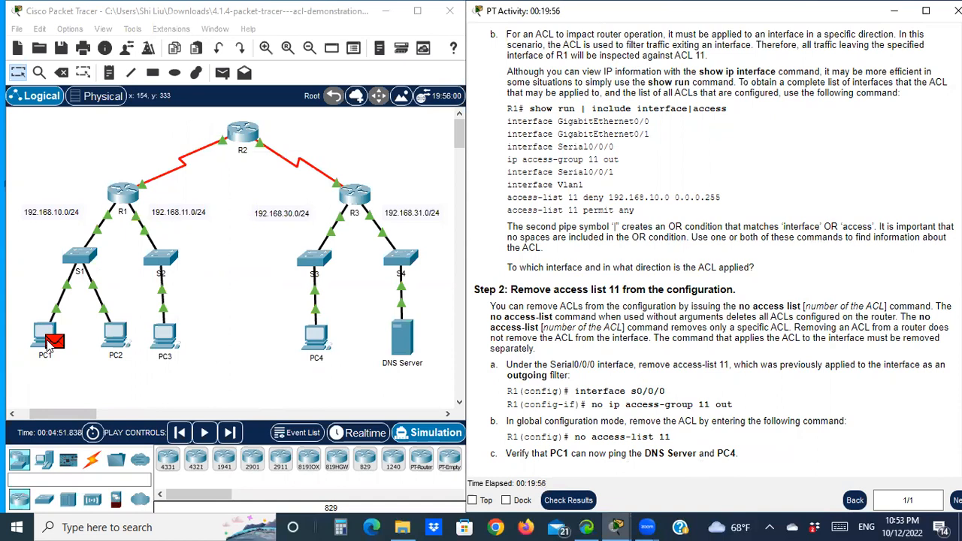
click(365, 443)
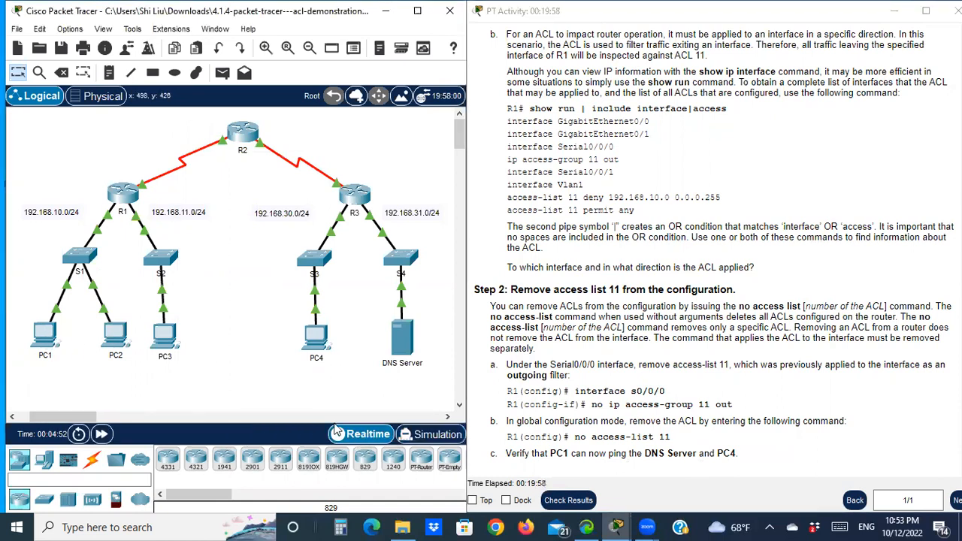
click(46, 339)
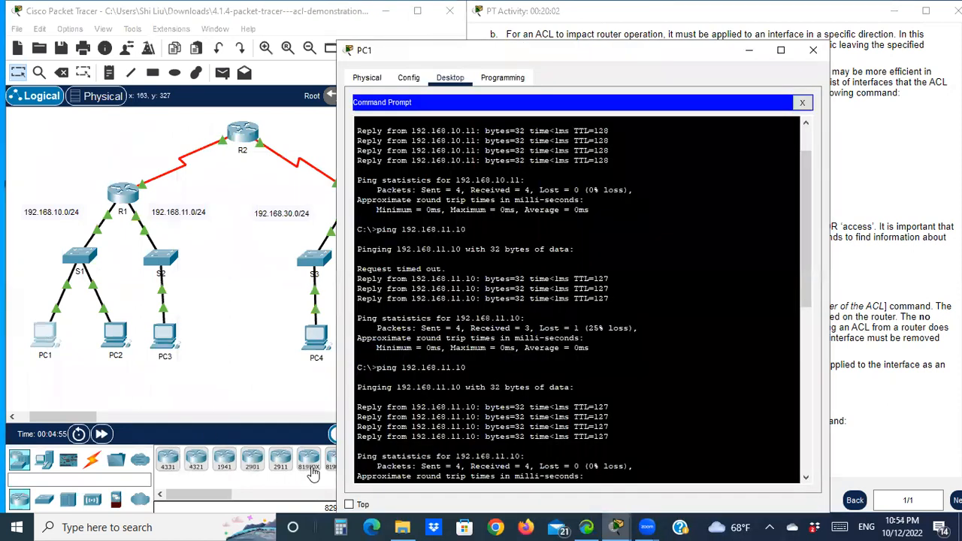
click(390, 474)
key(Up)
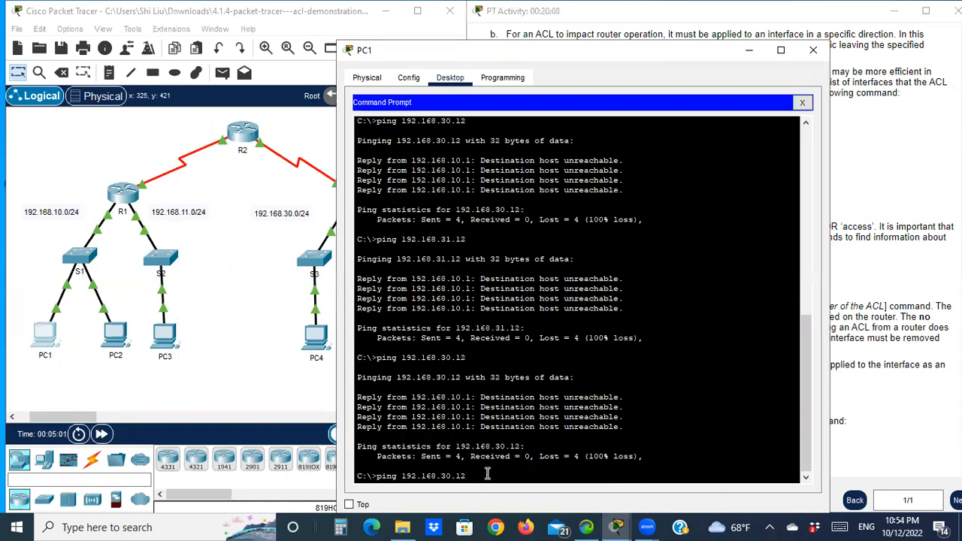
key(Return)
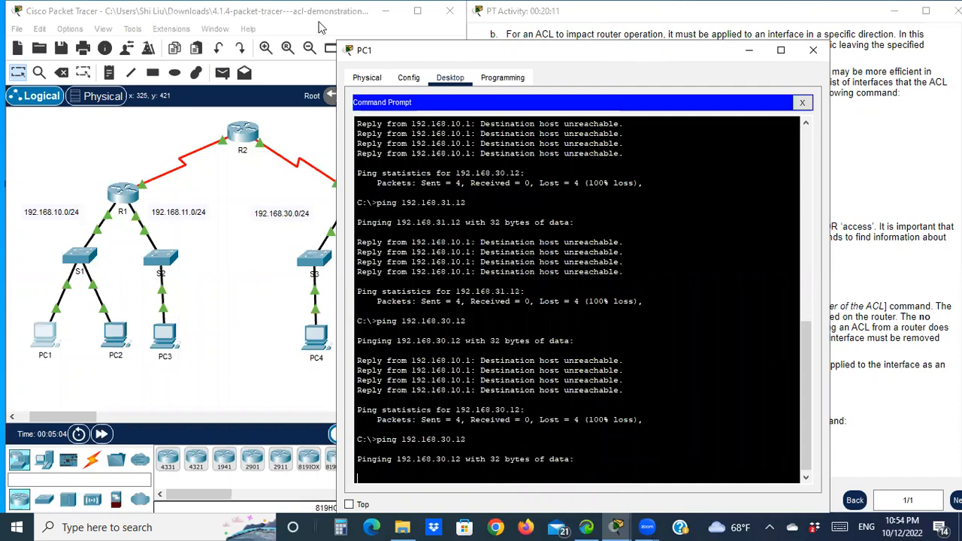
Move PC1's window over the topology, repeat the ping to 192.168.30.12 and highlight its packet statistics.
drag(617, 54, 311, 20)
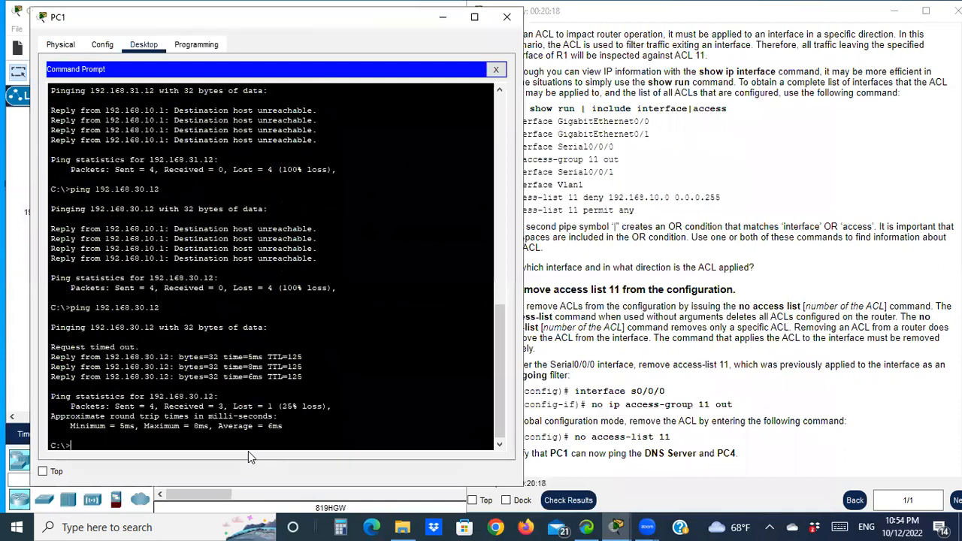
key(Up)
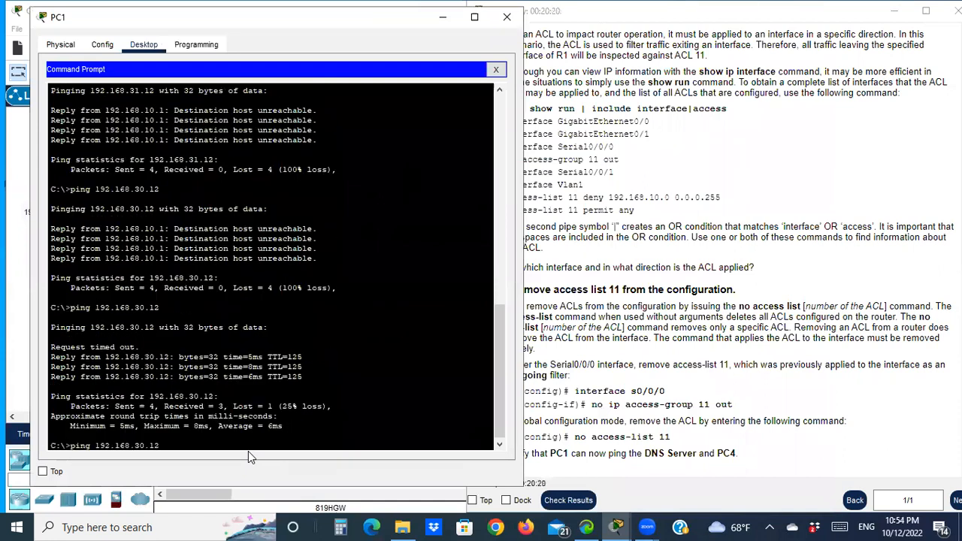
key(Return)
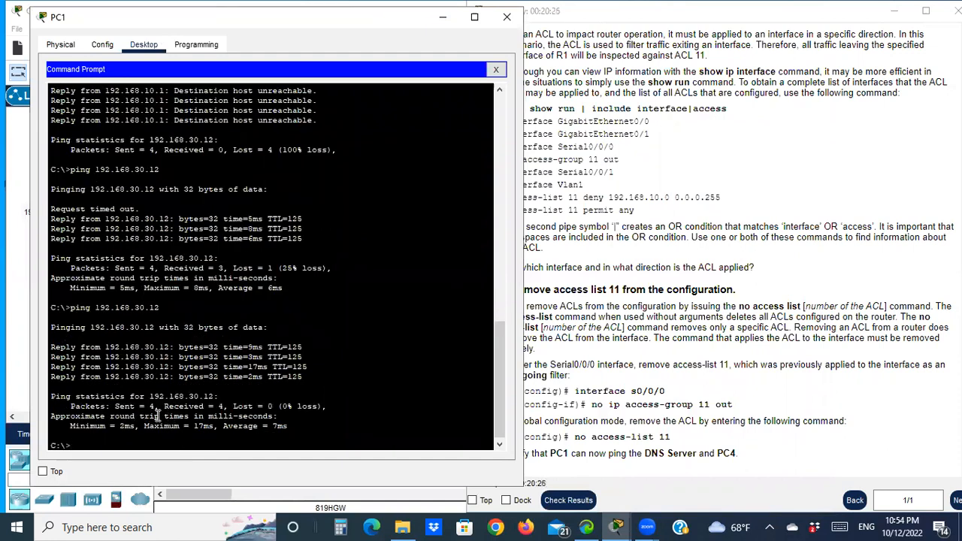
drag(110, 406, 168, 408)
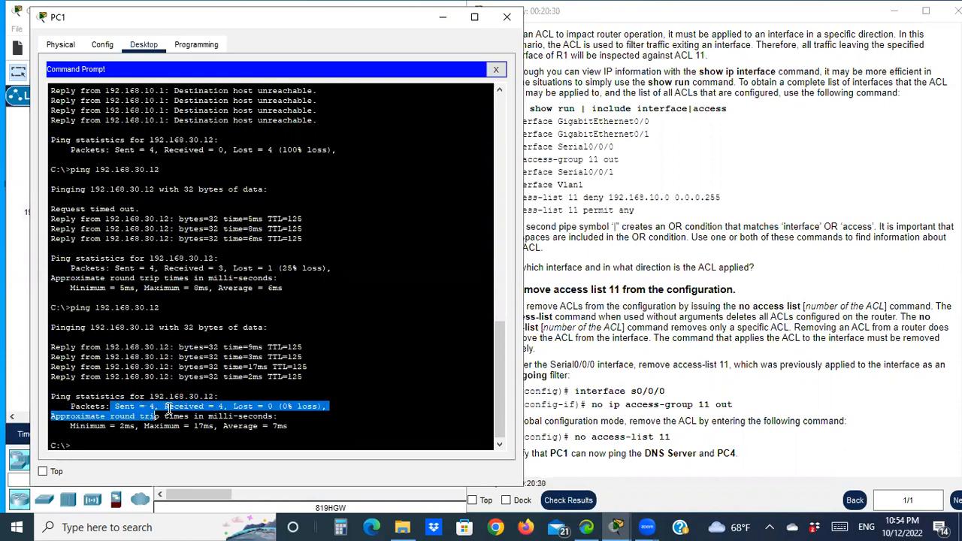
click(172, 407)
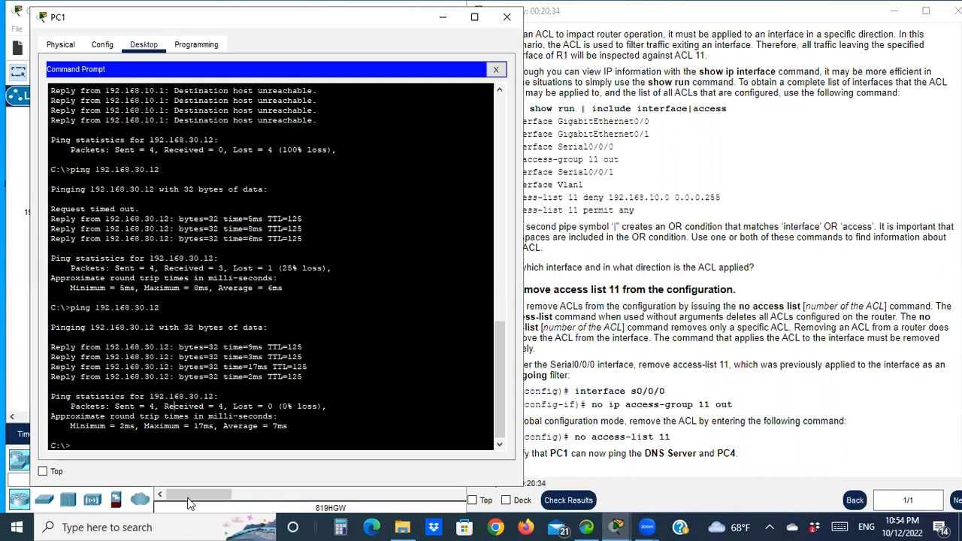
Ping the DNS Server at 192.168.31.12 twice from PC1 and highlight the packet loss of the second ping.
key(Up)
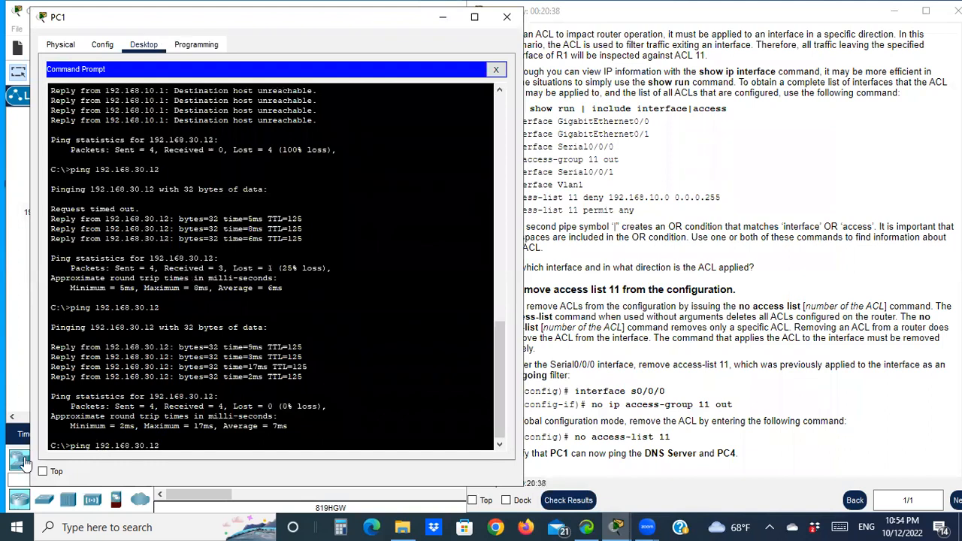
key(Up)
key(Return)
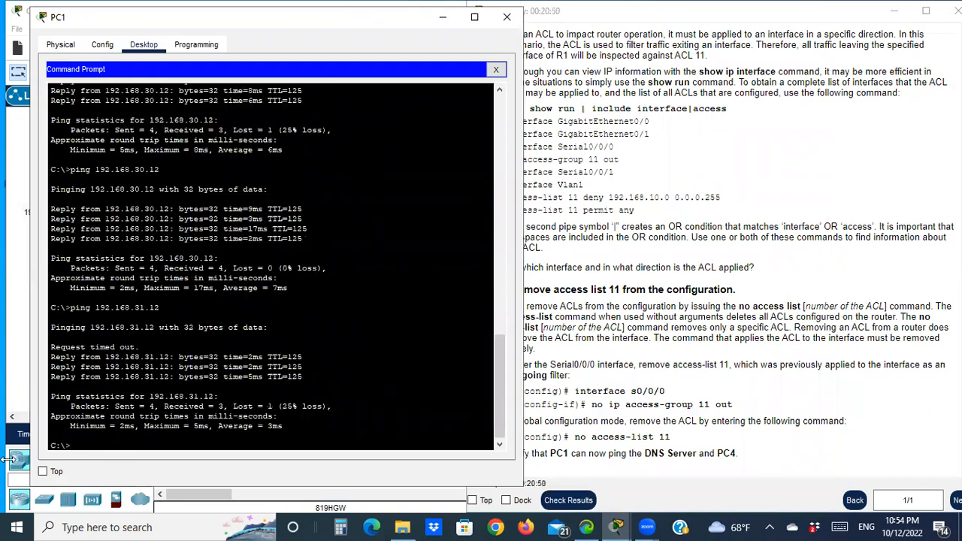
key(Up)
key(Return)
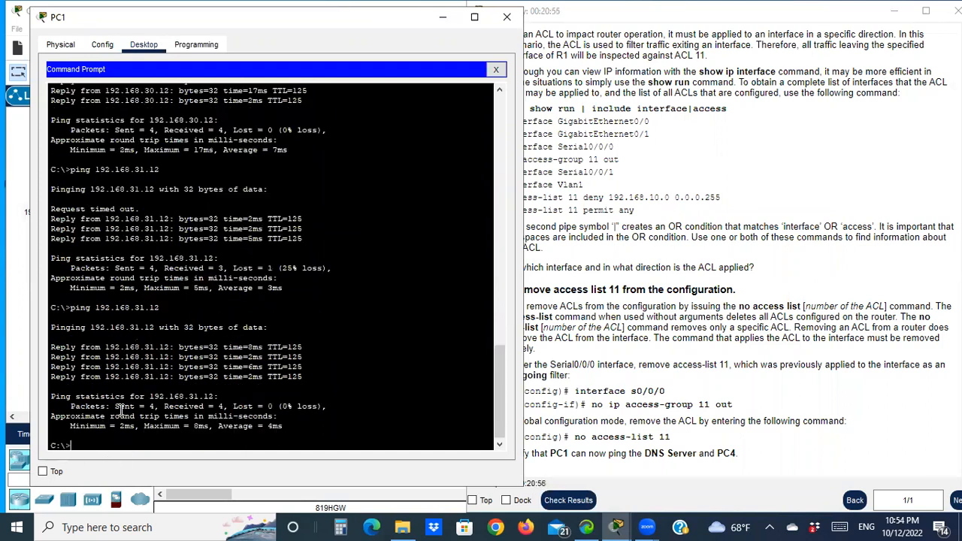
drag(111, 407, 328, 407)
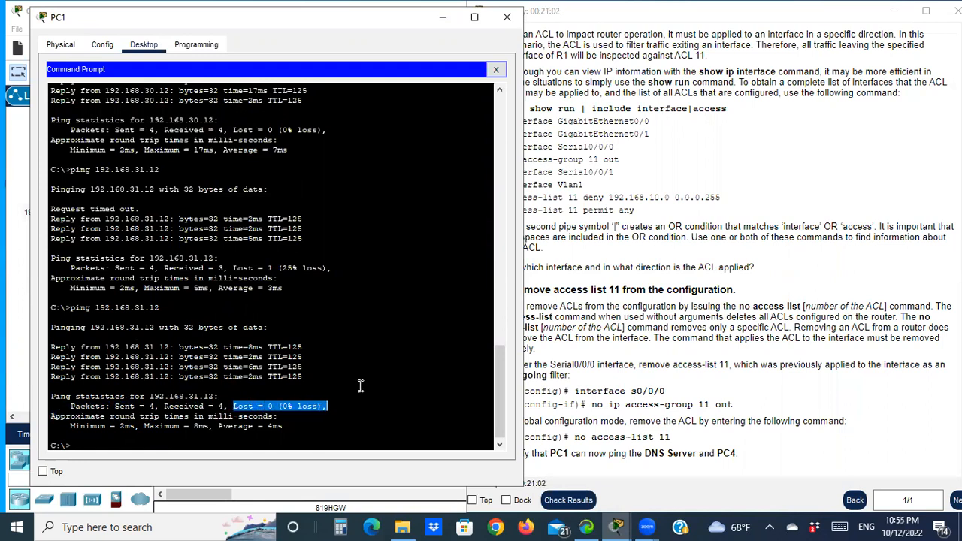
Minimize PC1's window and return to the activity's objectives and addressing table at the start of the instructions.
click(443, 13)
scroll(738, 246, up, 5)
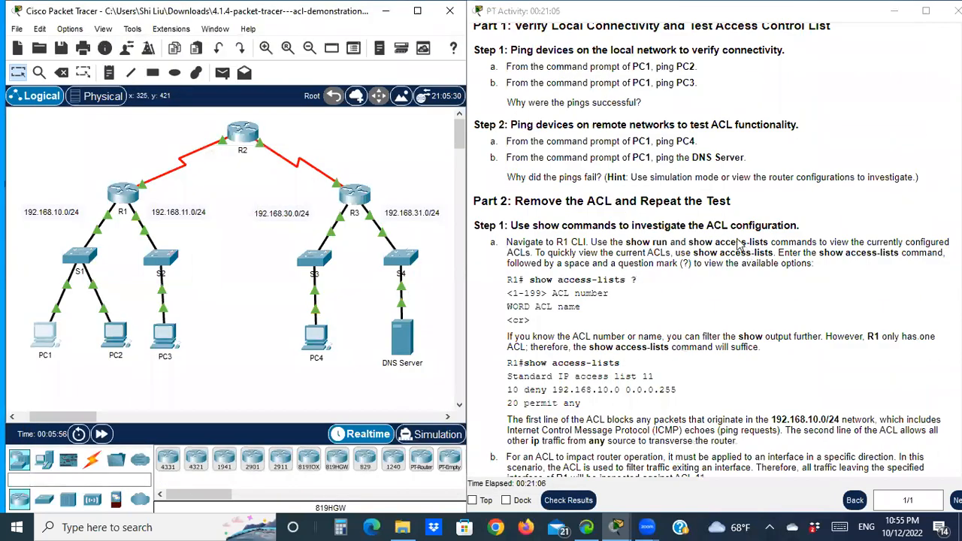
scroll(709, 250, up, 5)
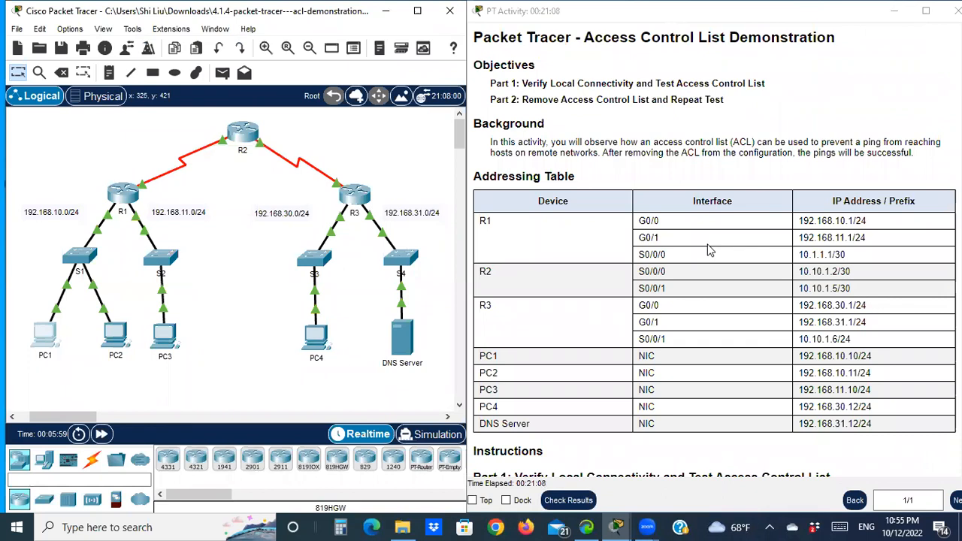